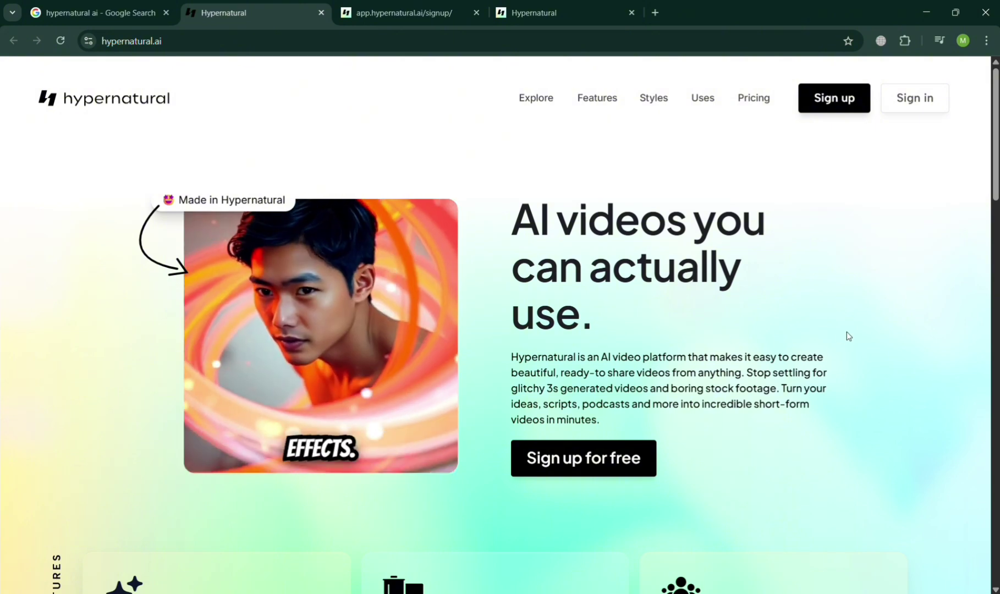
# Scroll through the Hypernatural homepage to review its content.
pyautogui.scroll(-3, 890, 325)
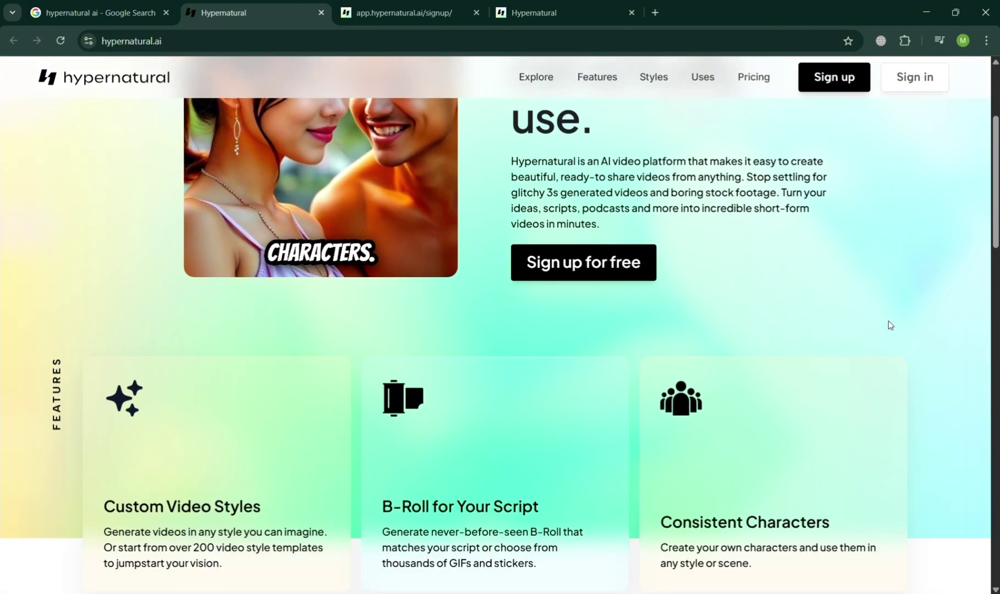
pyautogui.scroll(-2, 892, 325)
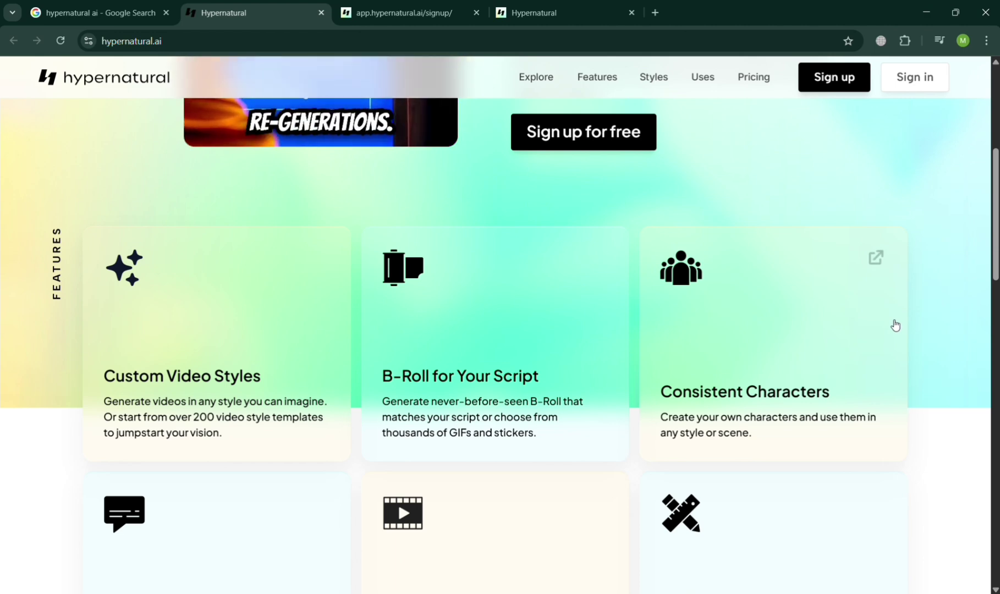
pyautogui.scroll(-3, 895, 325)
pyautogui.scroll(3, 897, 326)
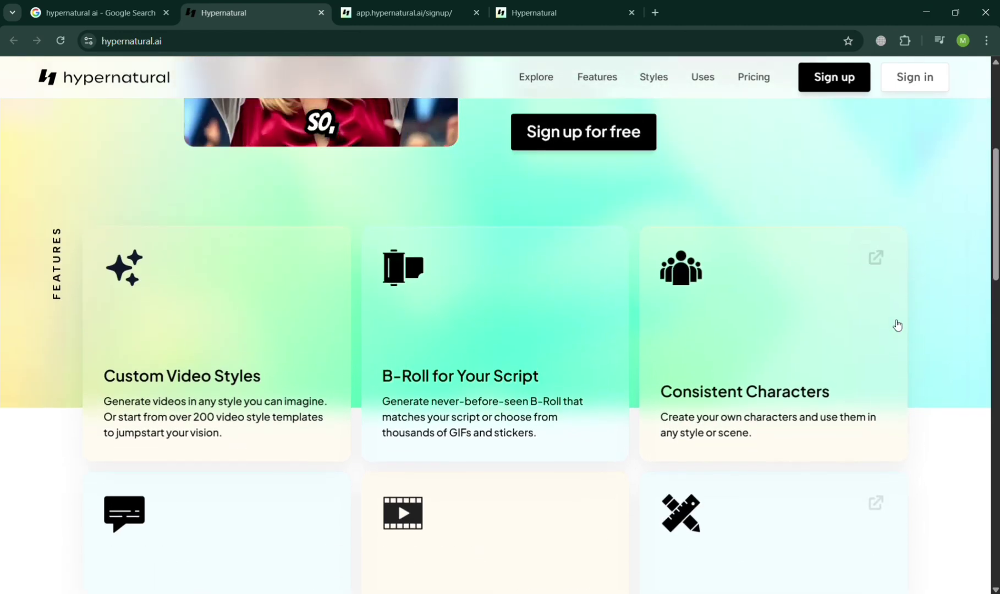
pyautogui.scroll(-1, 897, 325)
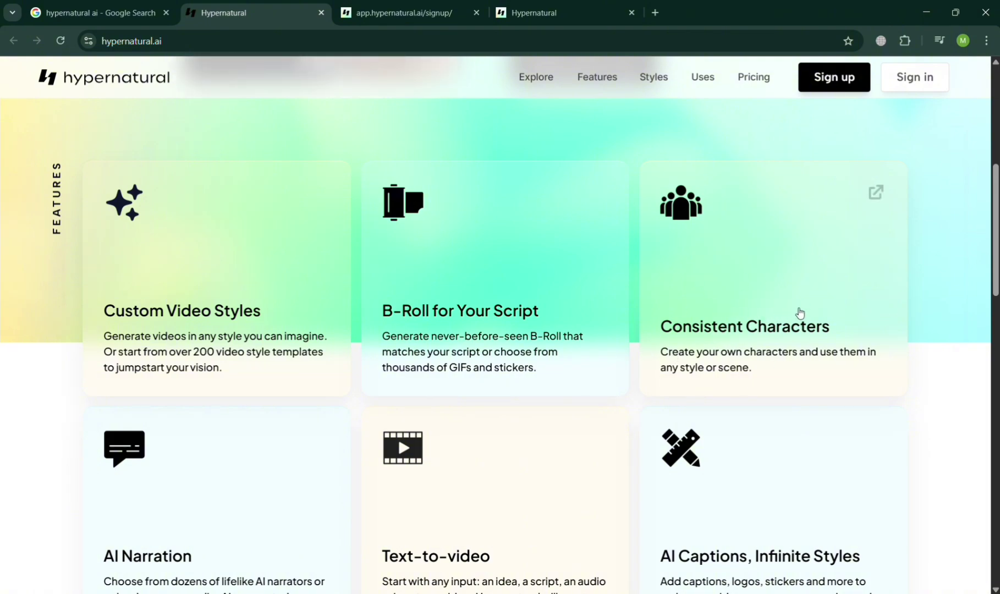
pyautogui.scroll(-5, 800, 313)
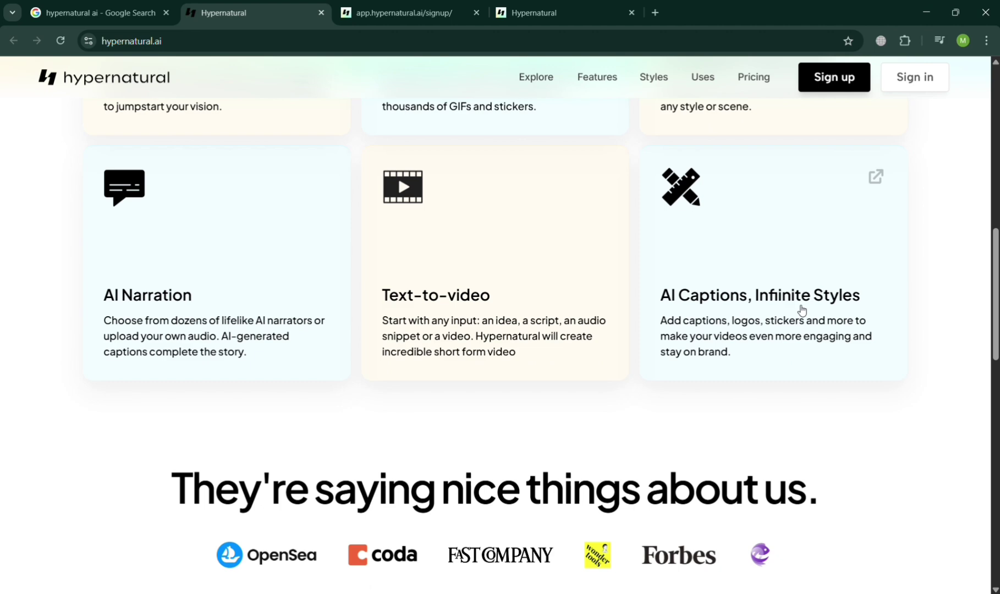
pyautogui.scroll(-5, 802, 309)
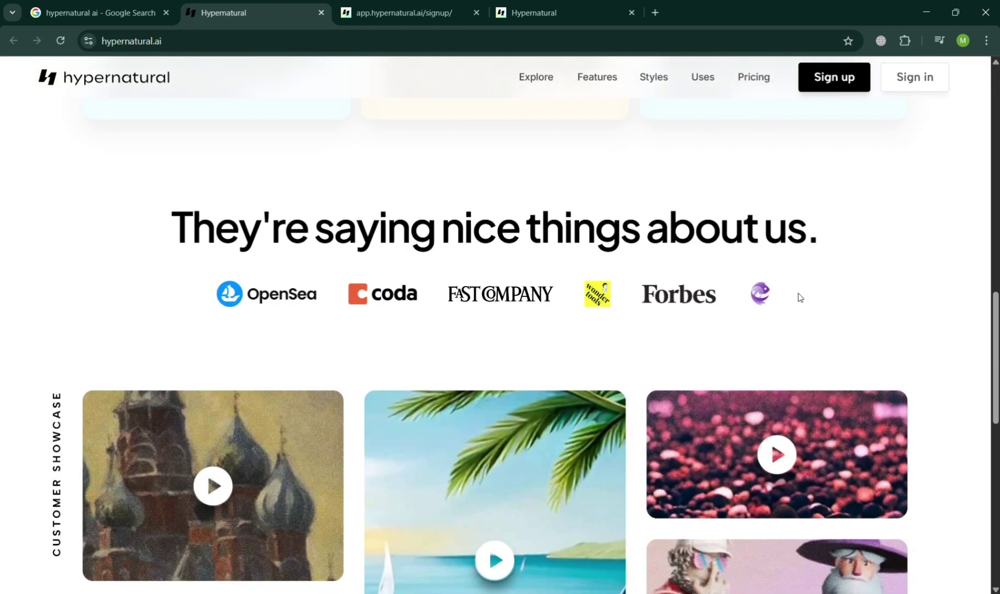
pyautogui.scroll(-3, 801, 296)
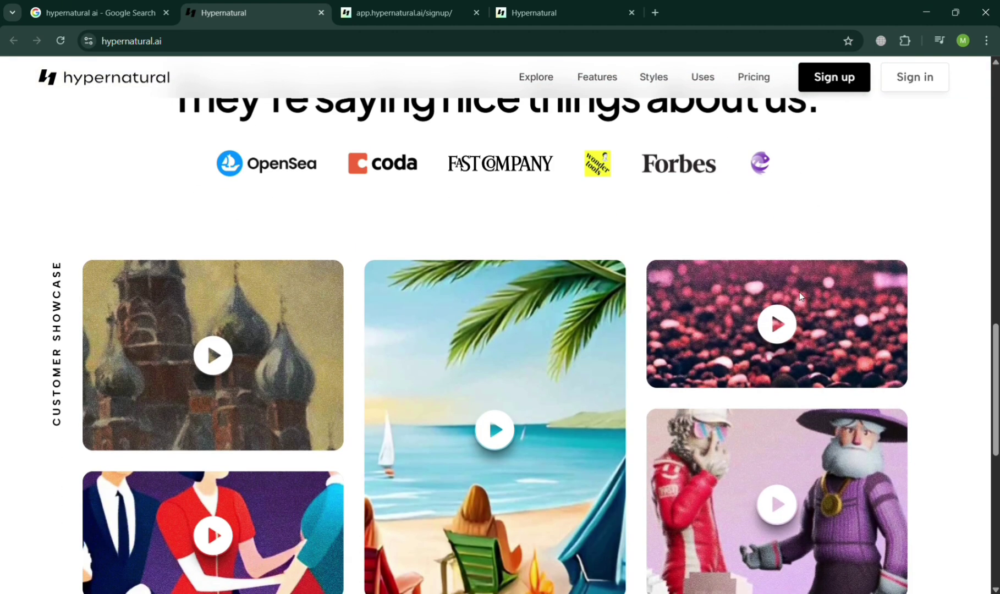
pyautogui.scroll(-5, 804, 297)
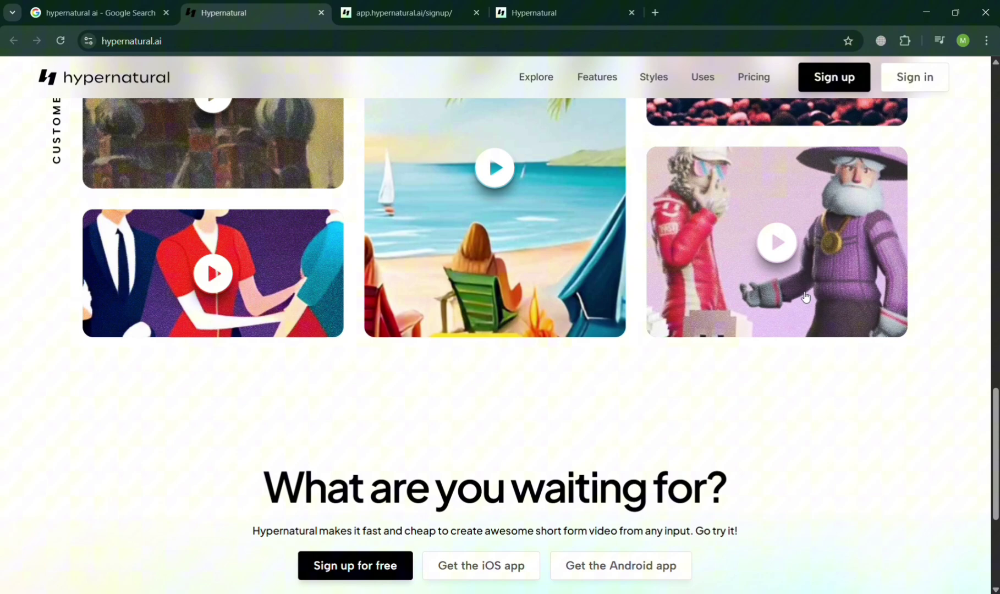
pyautogui.scroll(-5, 804, 294)
pyautogui.scroll(7, 804, 296)
pyautogui.scroll(20, 802, 296)
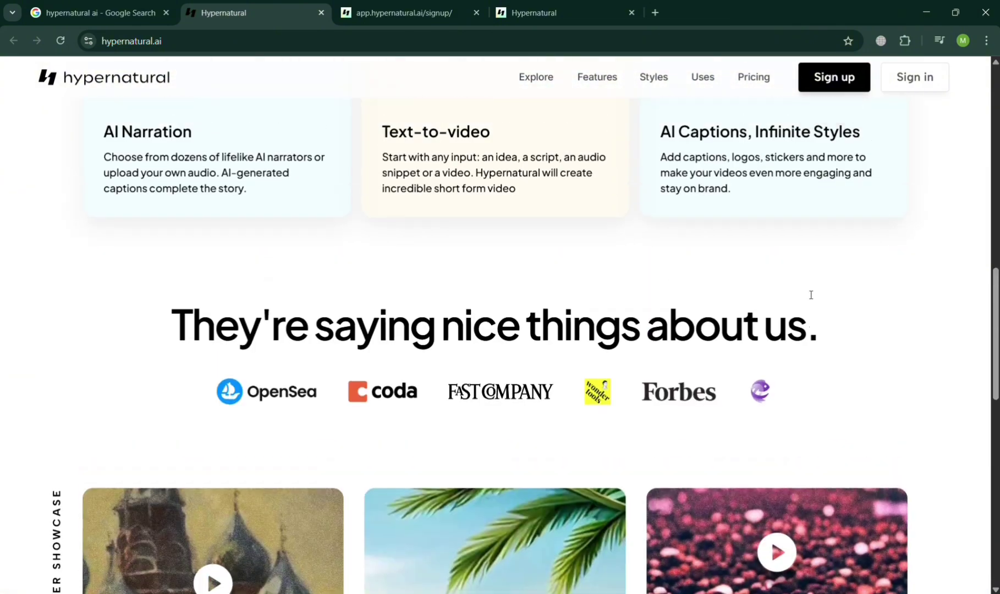
pyautogui.scroll(2, 808, 293)
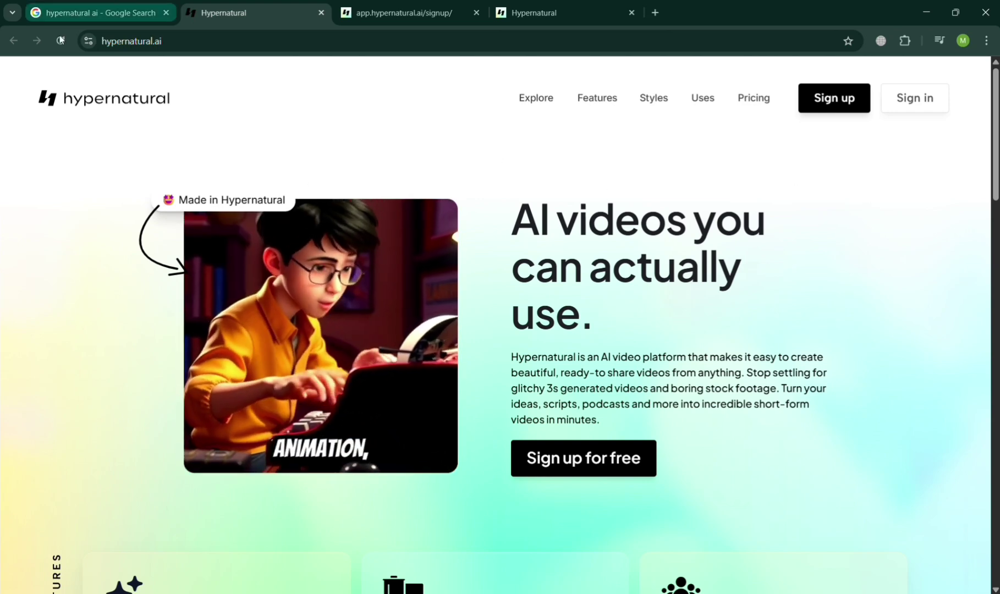
# Glance at the Google results, return to Hypernatural, then switch to the signup page.
pyautogui.click(113, 4)
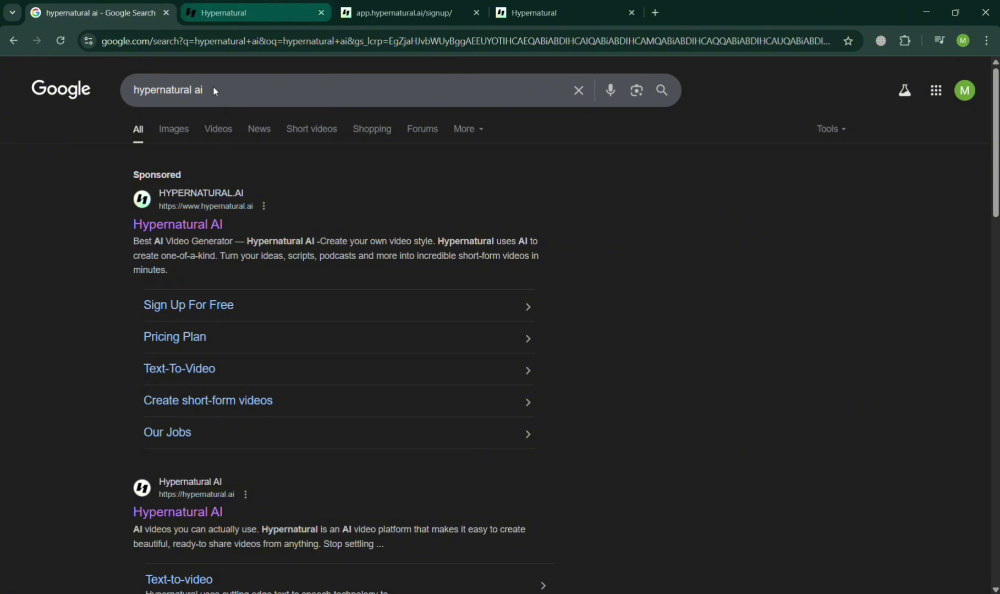
pyautogui.click(264, 11)
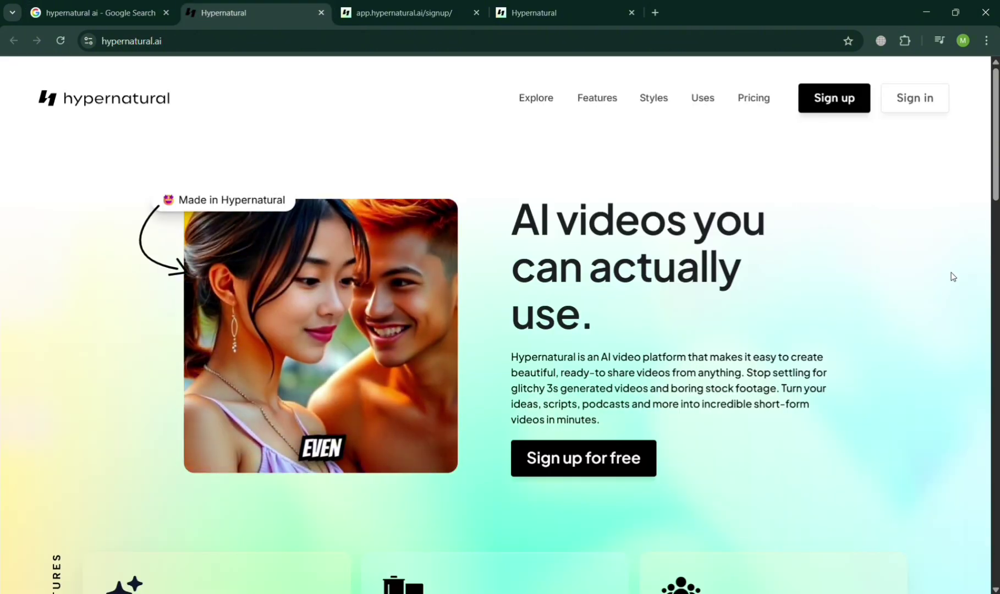
pyautogui.scroll(-15, 955, 282)
pyautogui.scroll(-10, 963, 290)
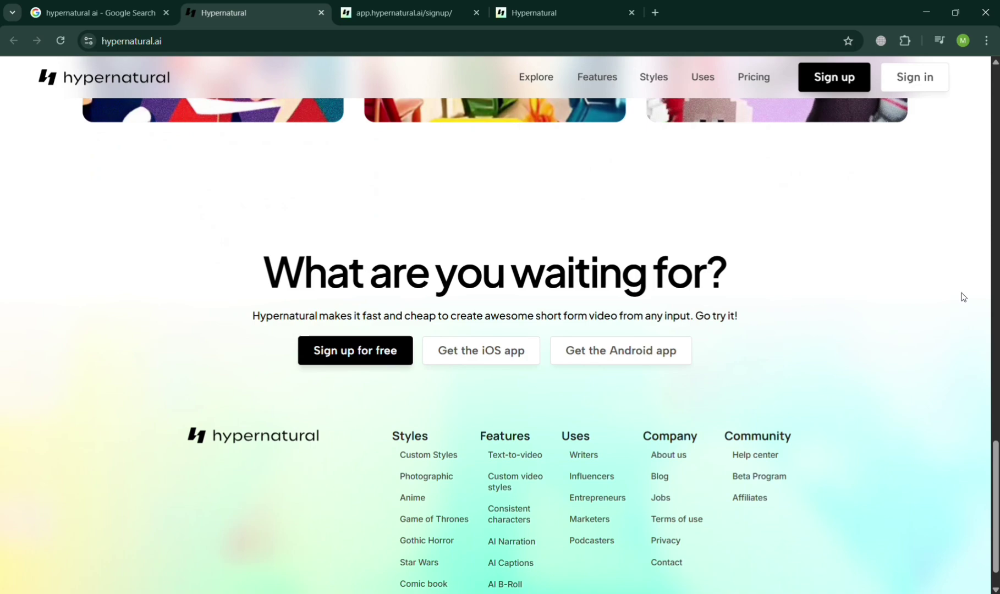
pyautogui.scroll(20, 835, 397)
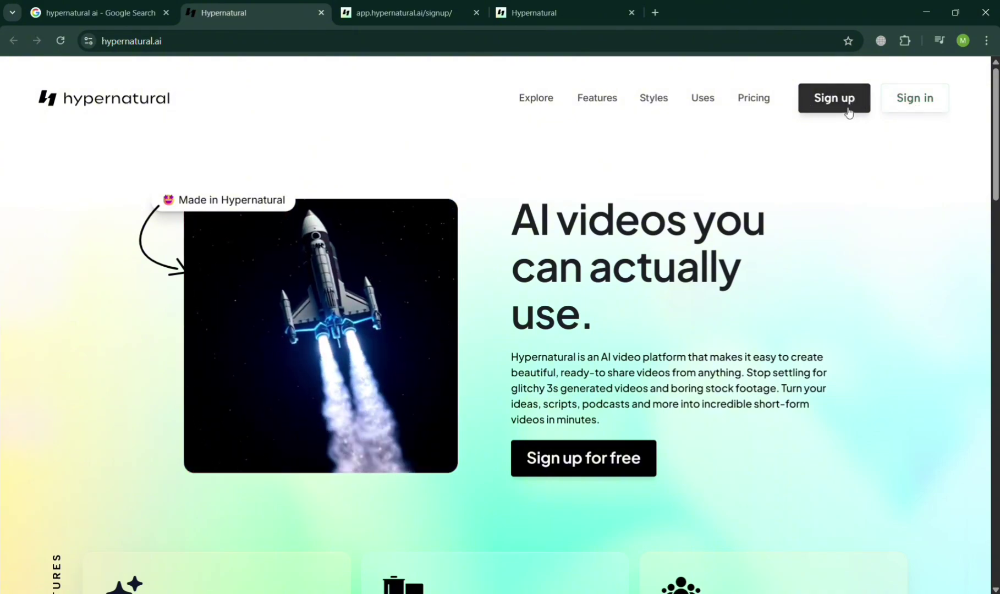
pyautogui.click(443, 5)
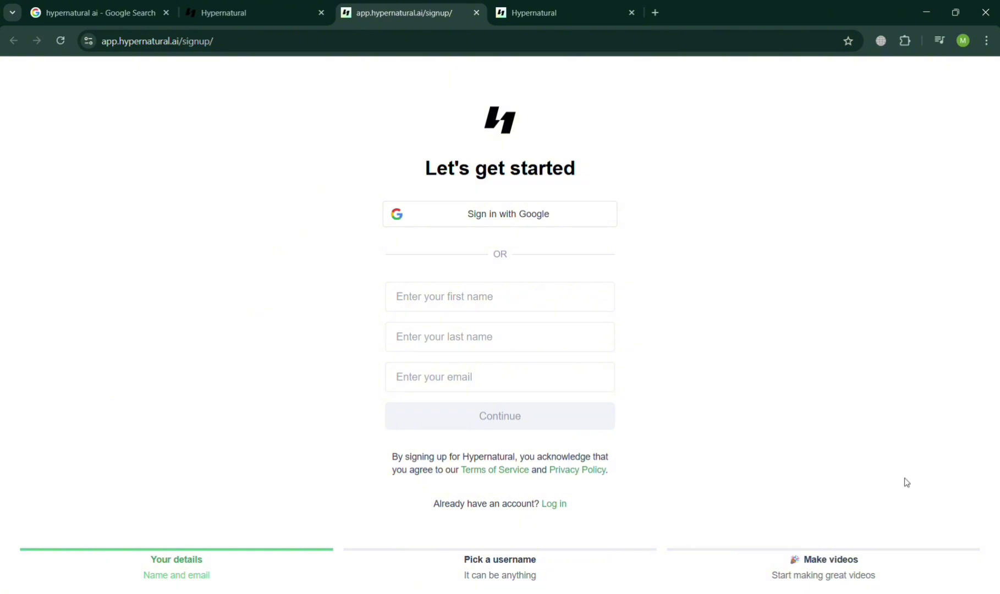
# Switch to the Hypernatural app, browse the community Explore gallery, and show the account menu.
pyautogui.click(547, 6)
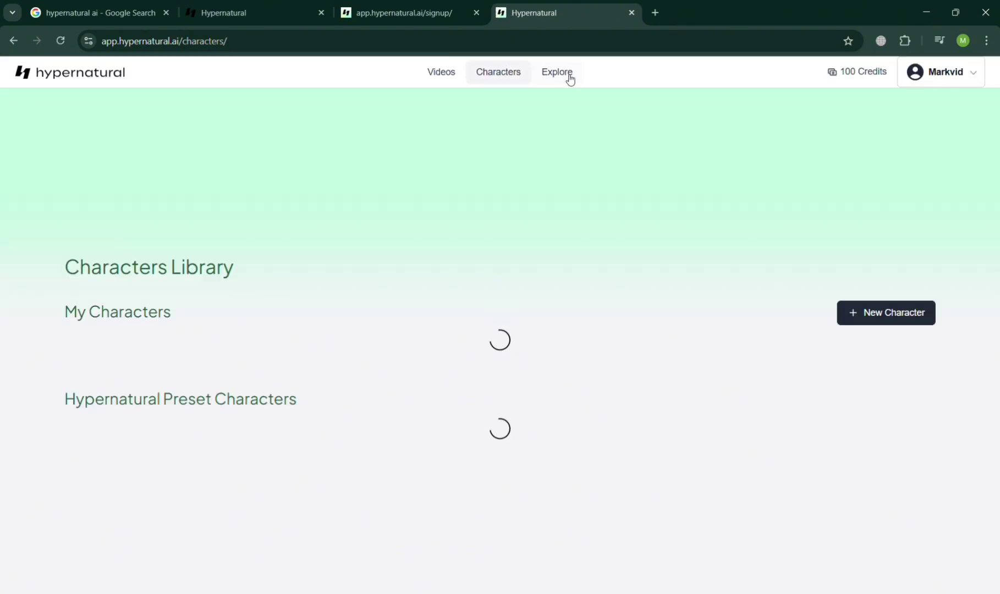
pyautogui.click(567, 77)
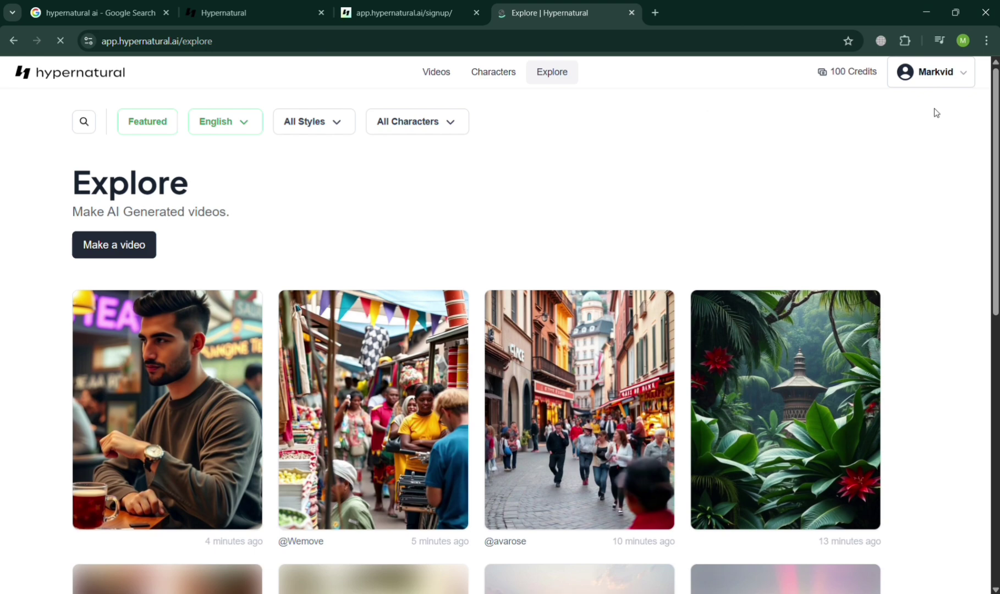
pyautogui.scroll(-5, 796, 85)
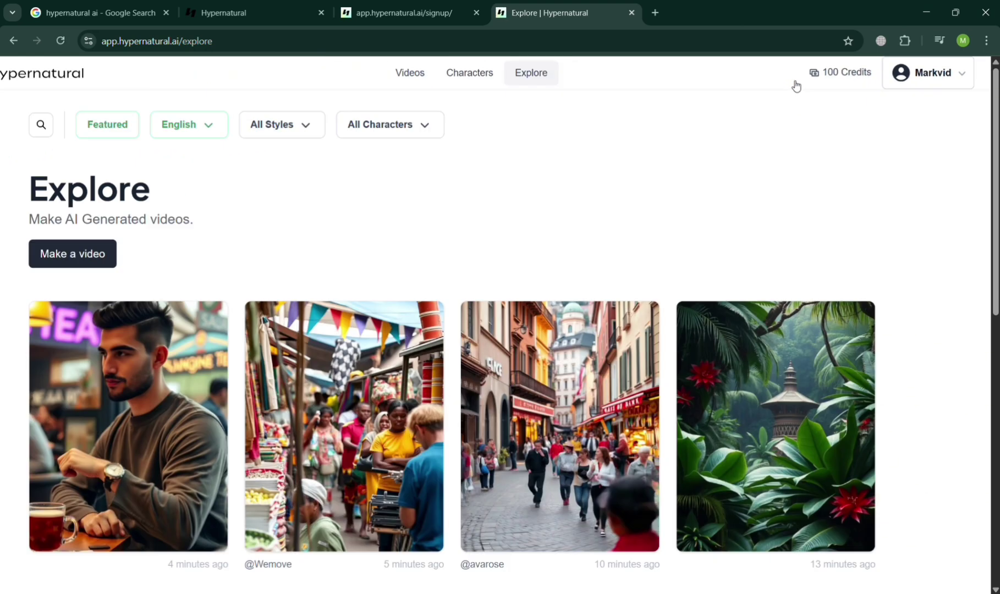
pyautogui.scroll(5, 924, 153)
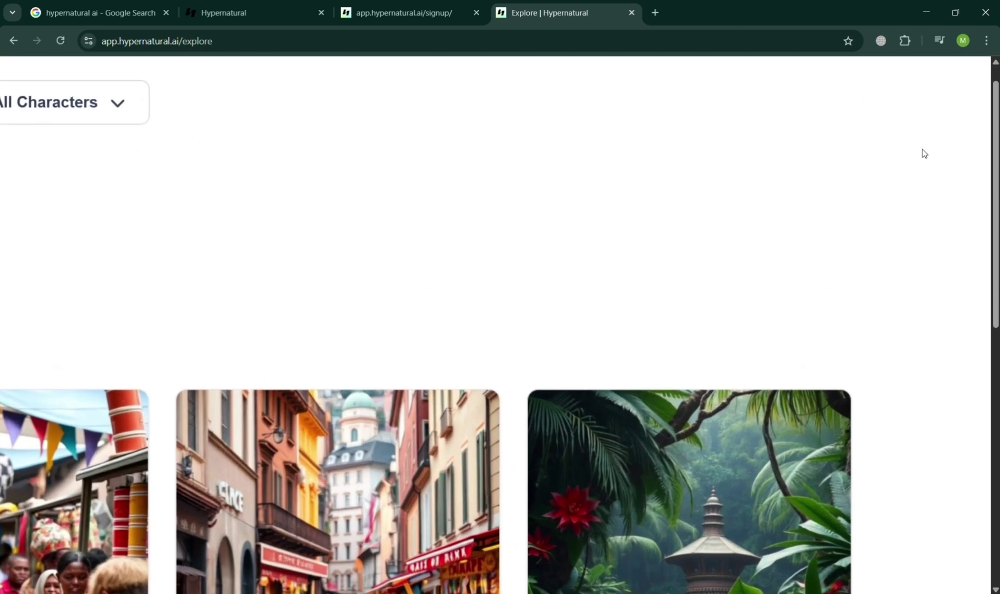
pyautogui.click(939, 99)
pyautogui.scroll(-5, 940, 99)
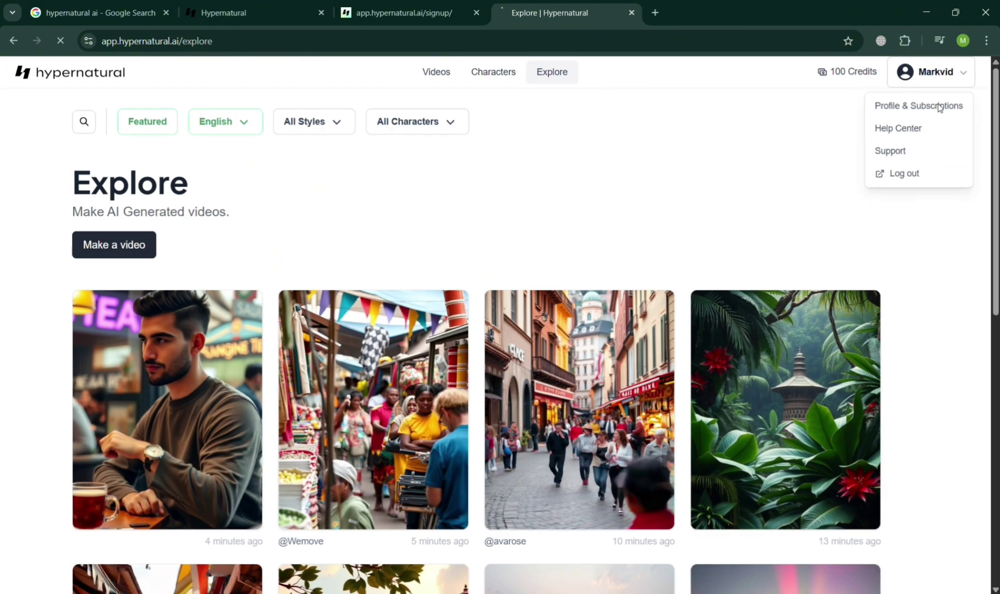
pyautogui.click(941, 106)
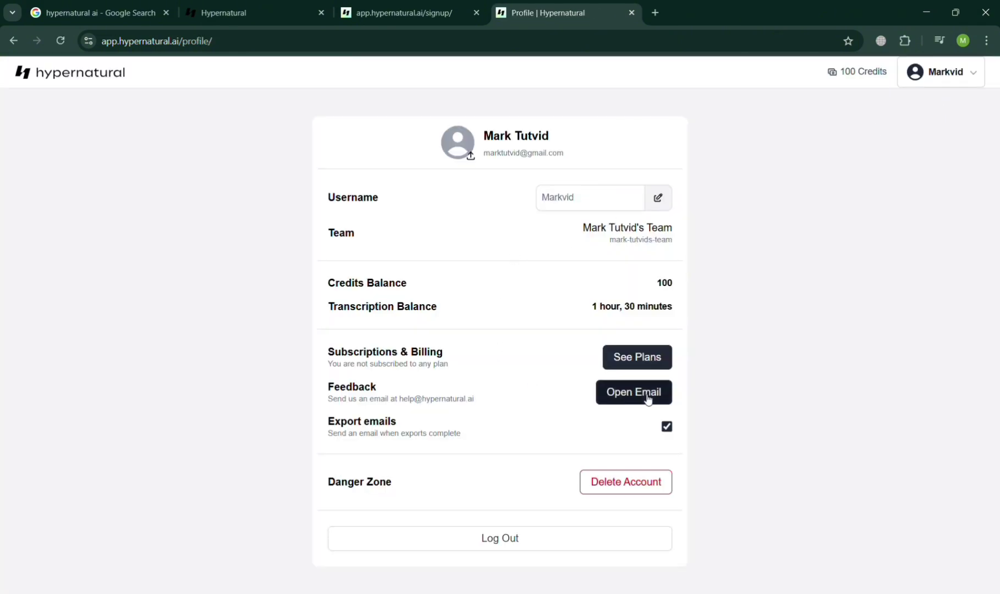
pyautogui.click(653, 358)
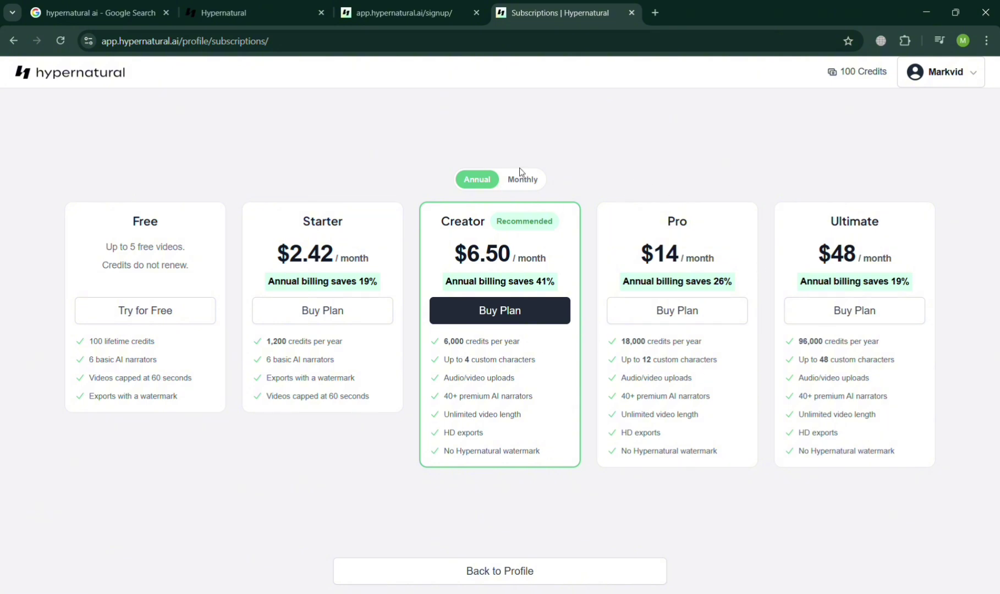
pyautogui.click(527, 181)
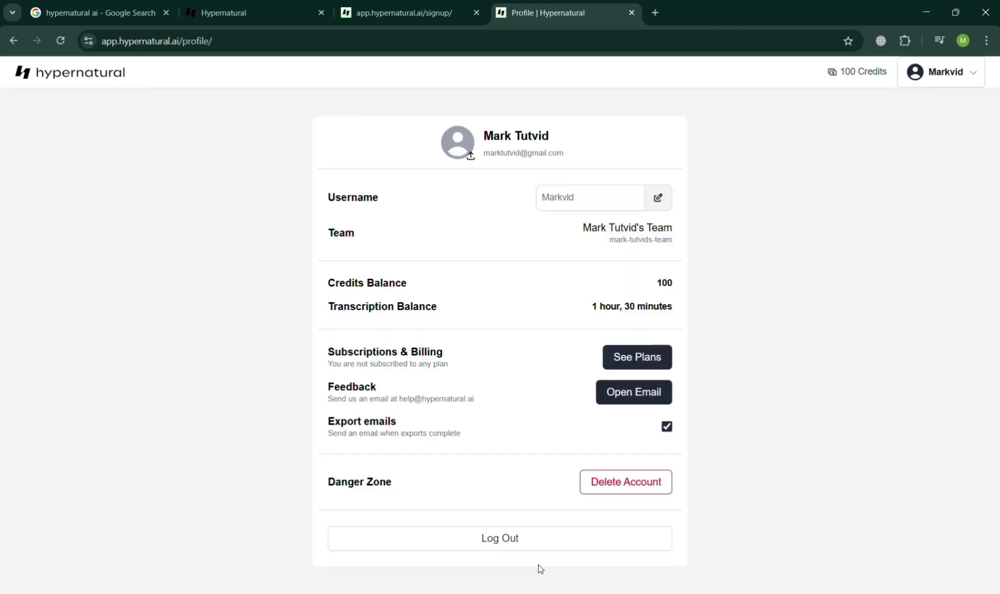
pyautogui.click(12, 41)
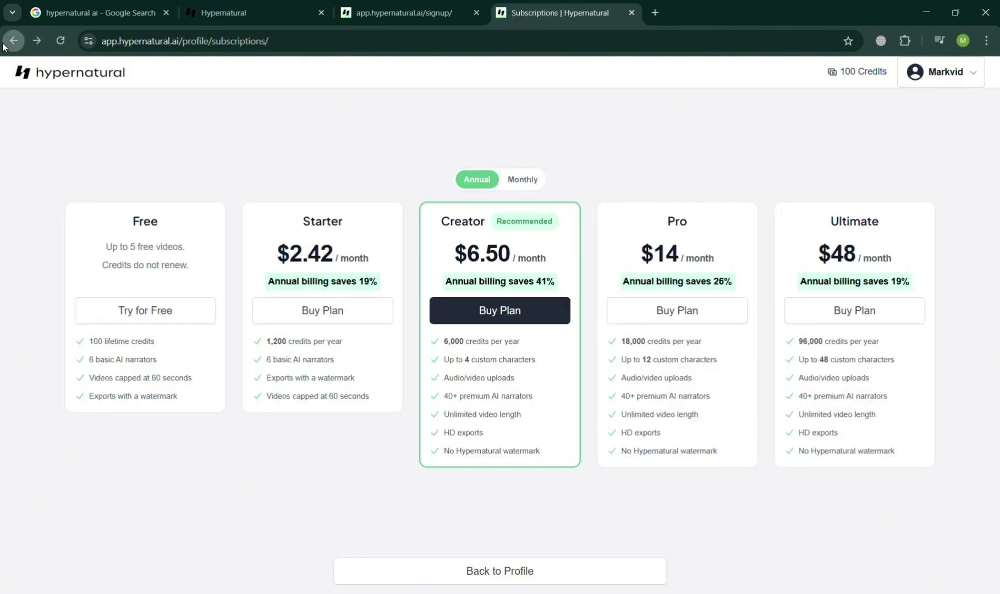
pyautogui.click(6, 43)
pyautogui.click(6, 42)
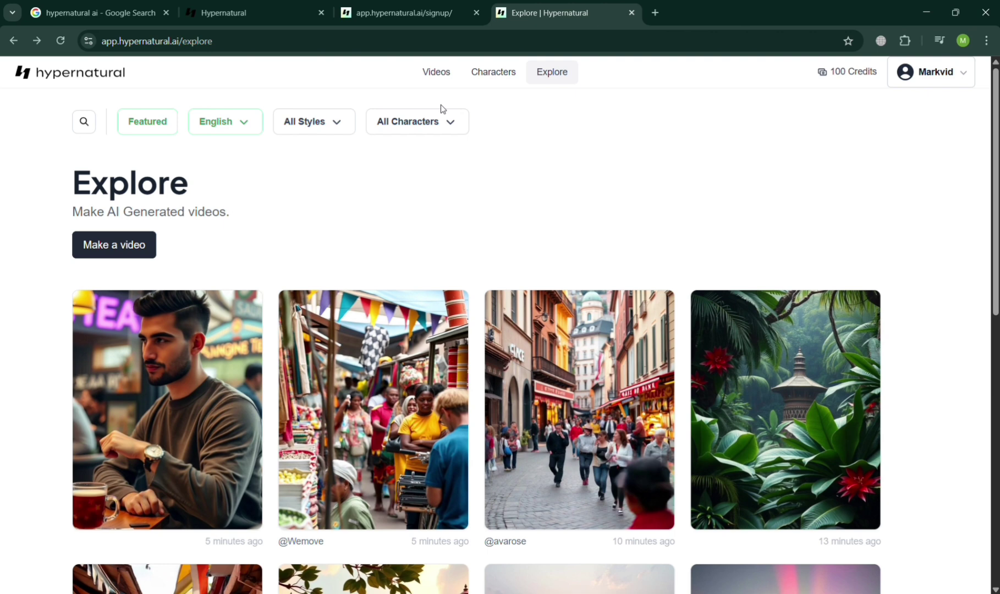
# Start a new video and browse the visual styles without choosing one.
pyautogui.click(435, 80)
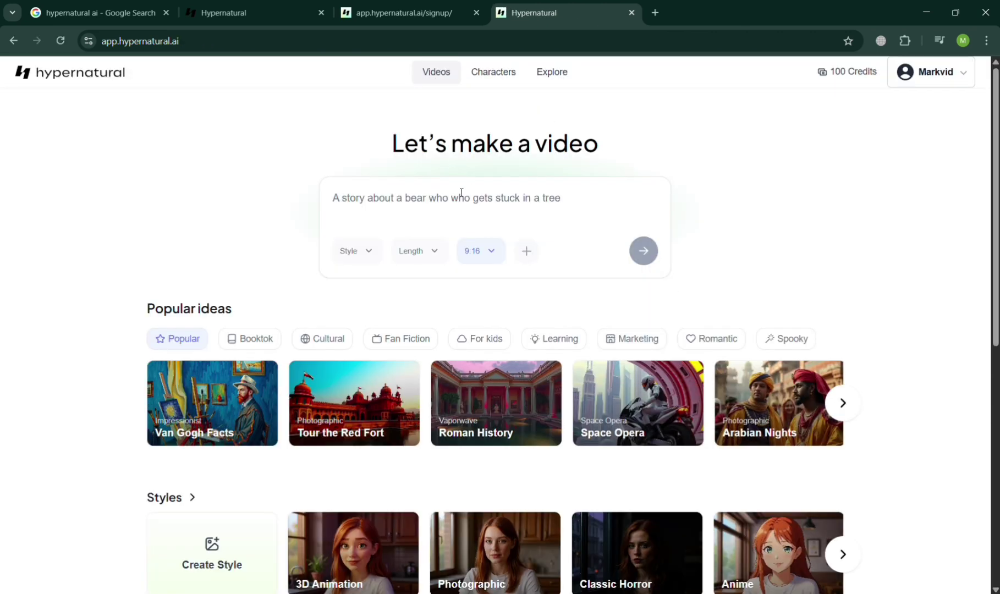
pyautogui.click(465, 206)
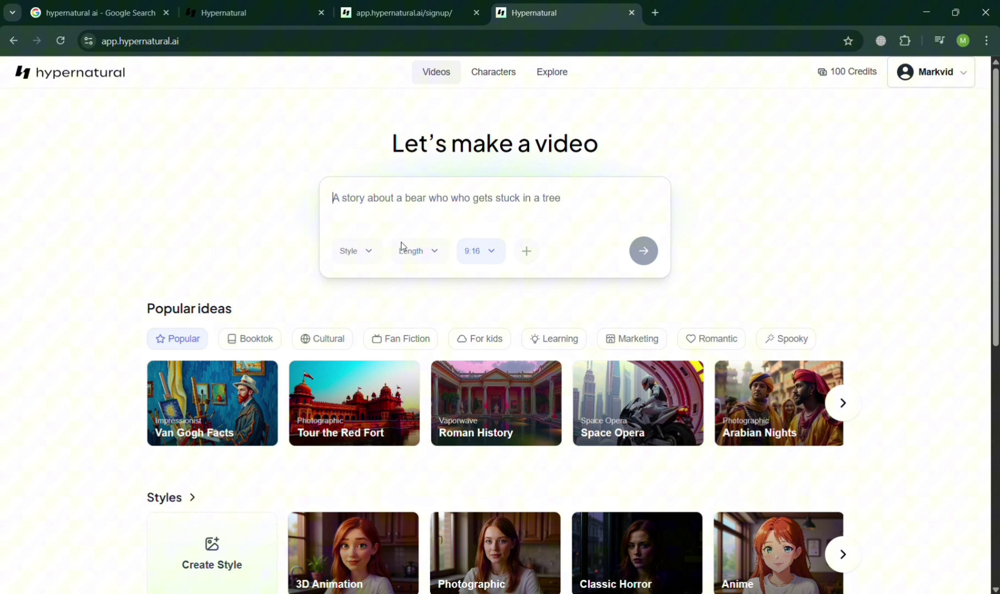
pyautogui.click(375, 261)
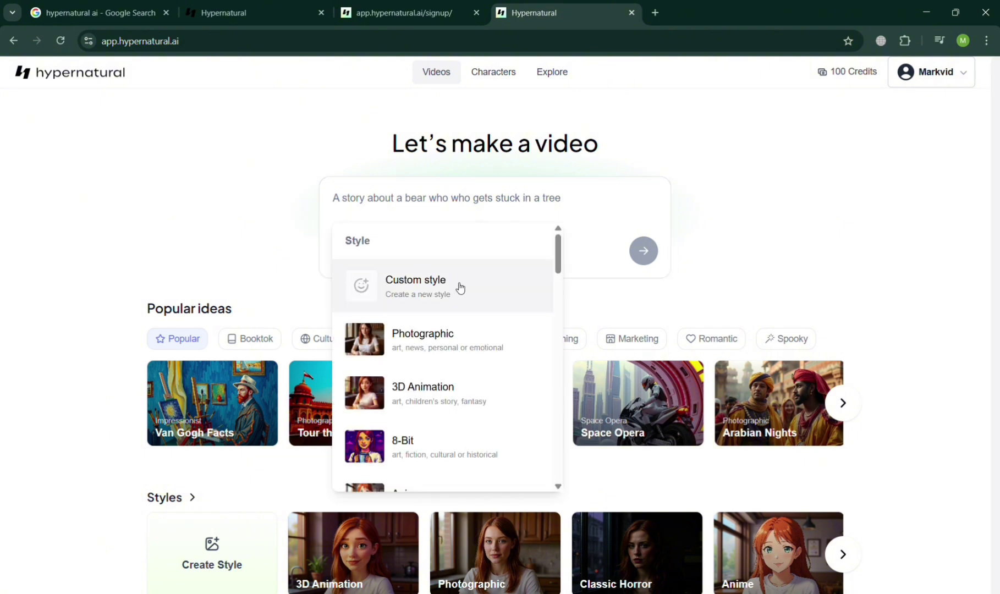
pyautogui.scroll(-3, 460, 417)
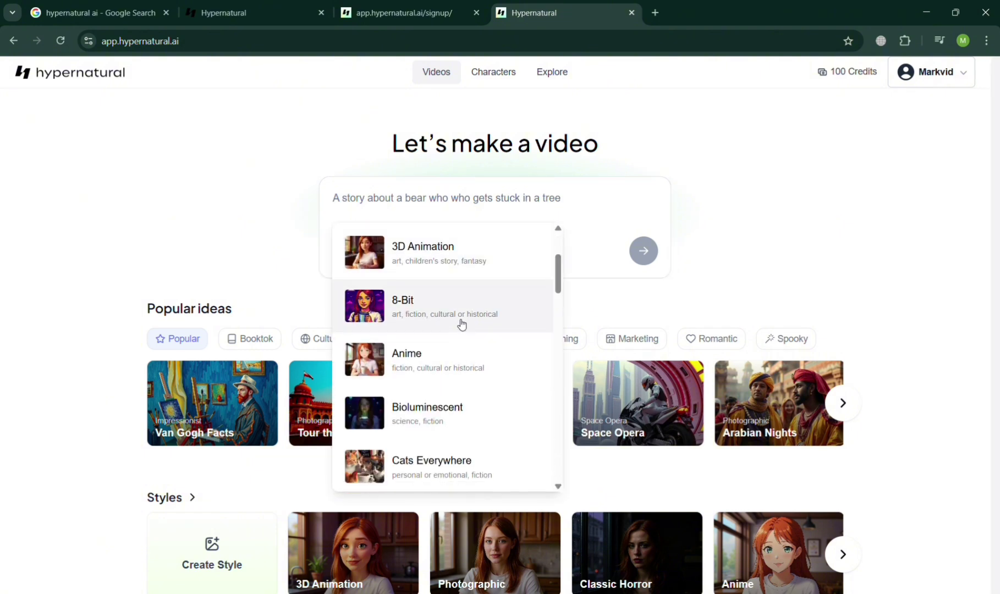
pyautogui.scroll(-2, 462, 419)
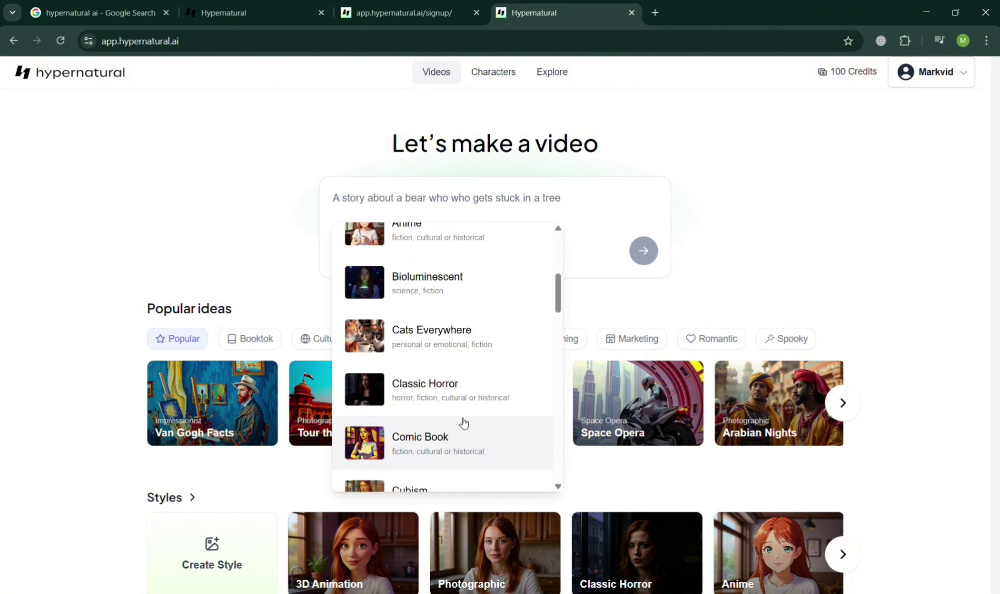
pyautogui.click(641, 295)
# Leave the length unchanged, keep the 9:16 aspect ratio, and show the Start with options.
pyautogui.click(433, 254)
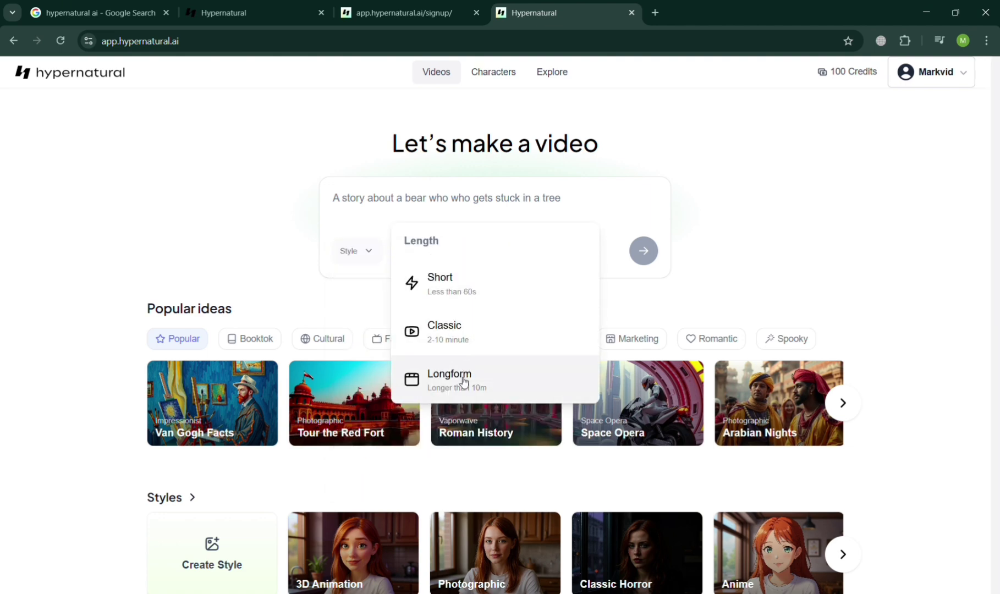
pyautogui.click(357, 301)
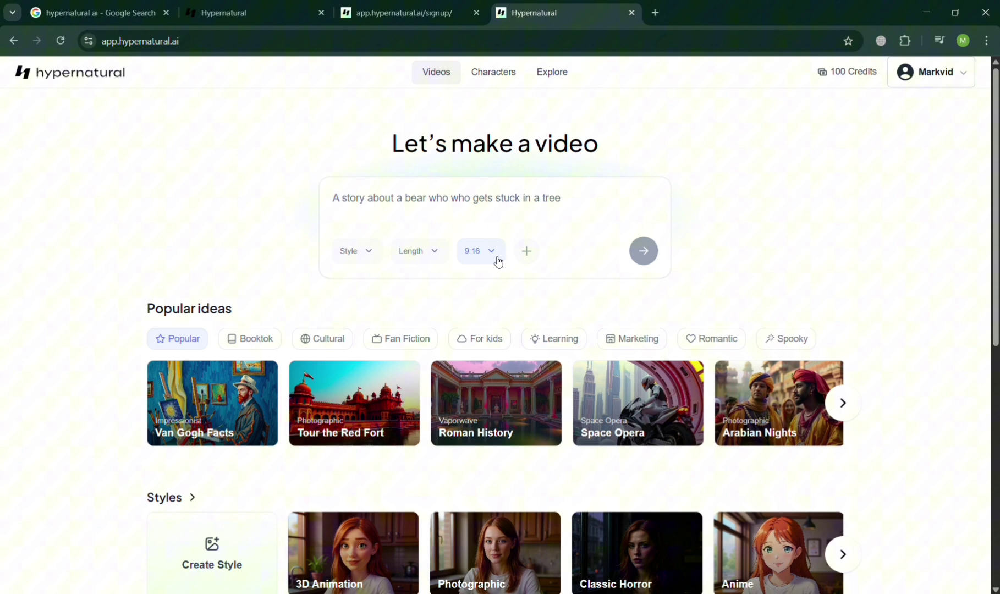
pyautogui.click(498, 262)
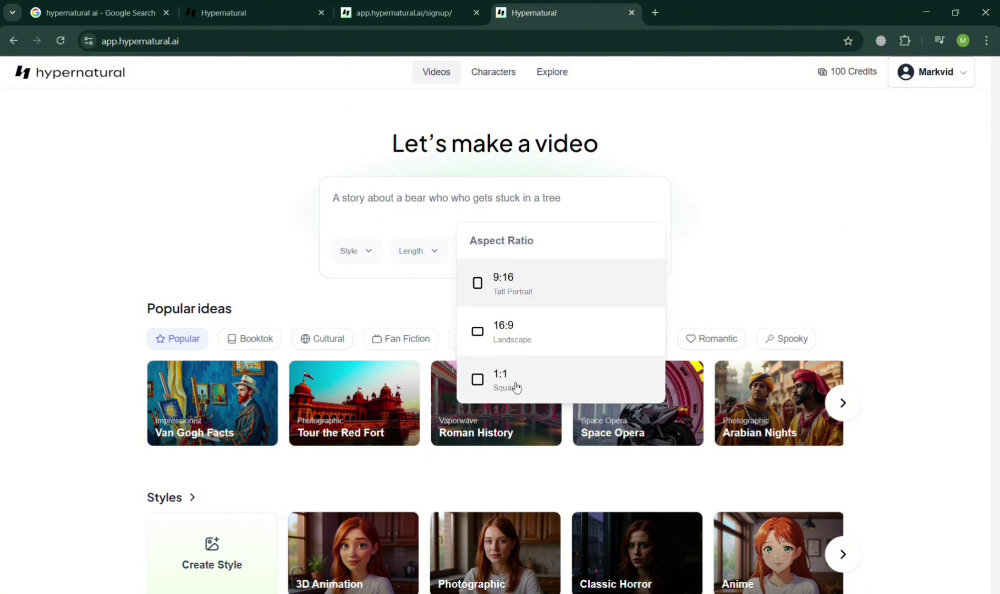
pyautogui.click(755, 251)
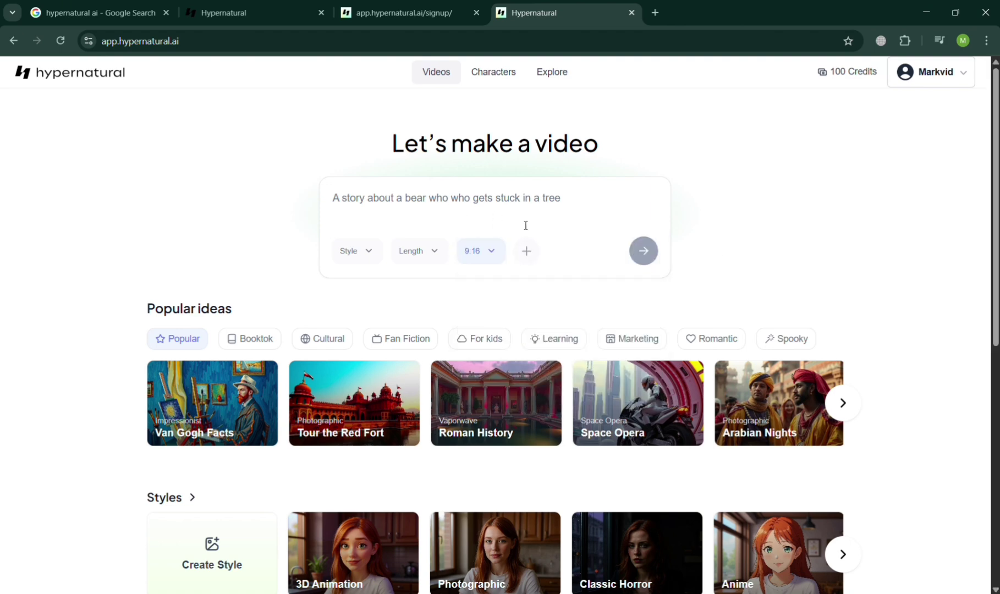
pyautogui.click(527, 251)
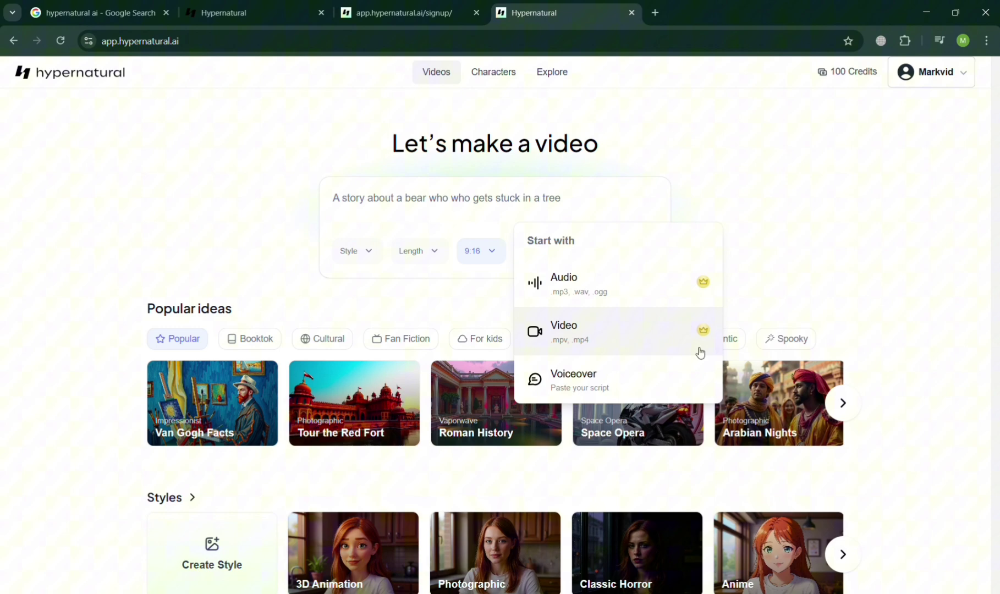
# Dismiss the Start with menu and browse the Booktok and Cultural idea examples.
pyautogui.click(421, 294)
pyautogui.scroll(-1, 456, 531)
pyautogui.scroll(-6, 455, 531)
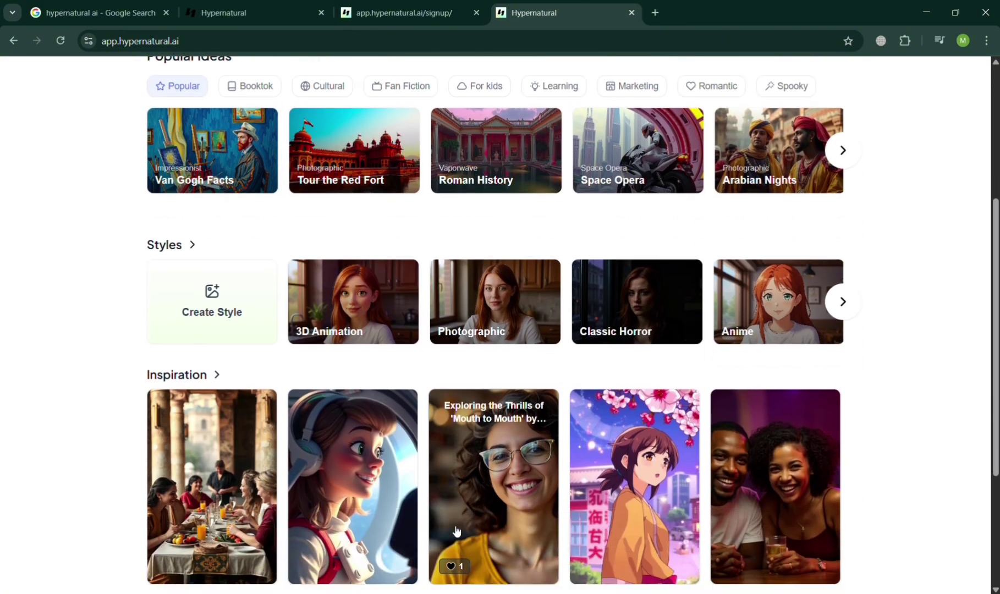
pyautogui.scroll(1, 456, 531)
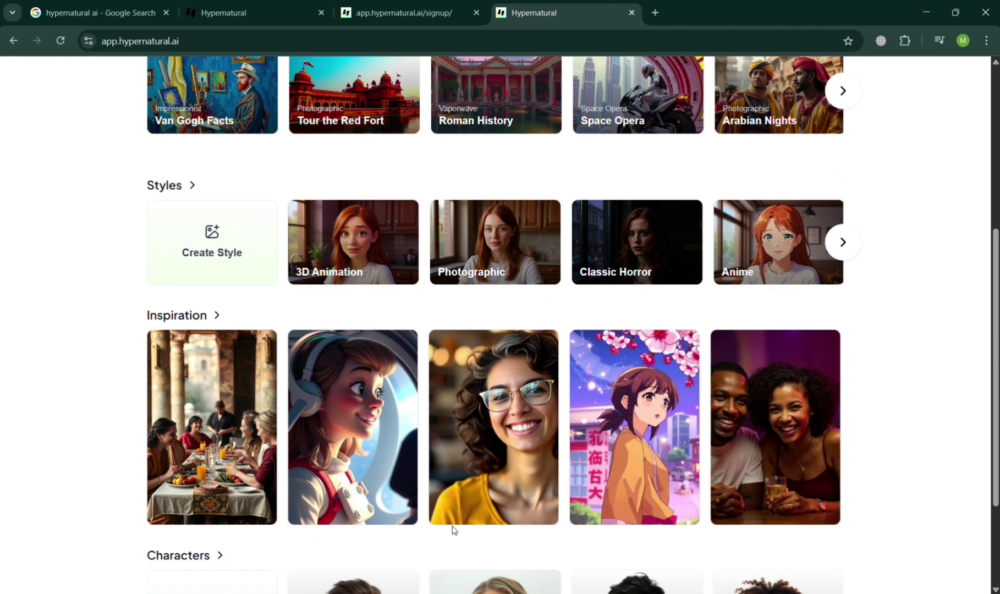
pyautogui.scroll(6, 752, 438)
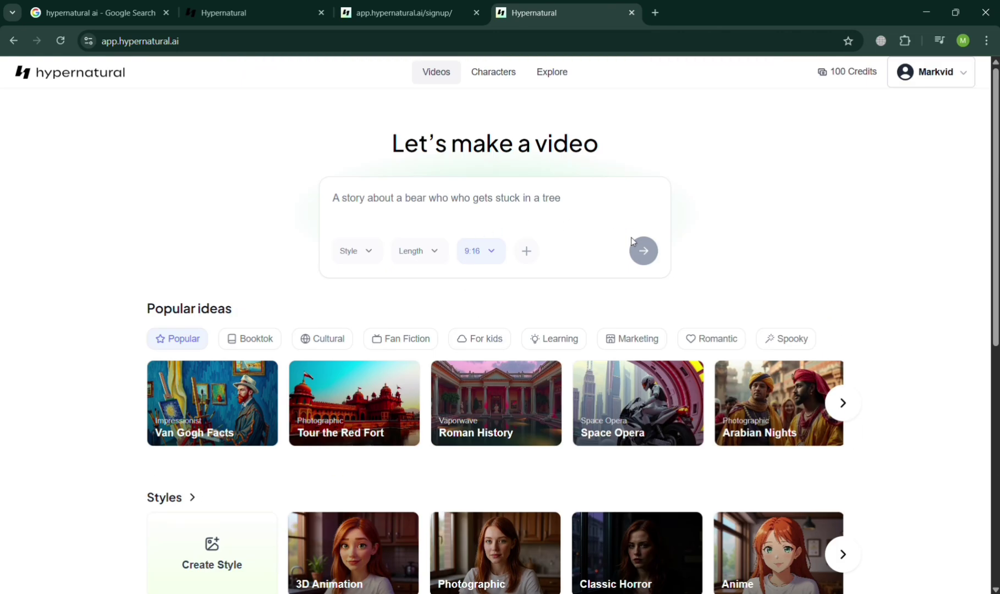
pyautogui.click(250, 338)
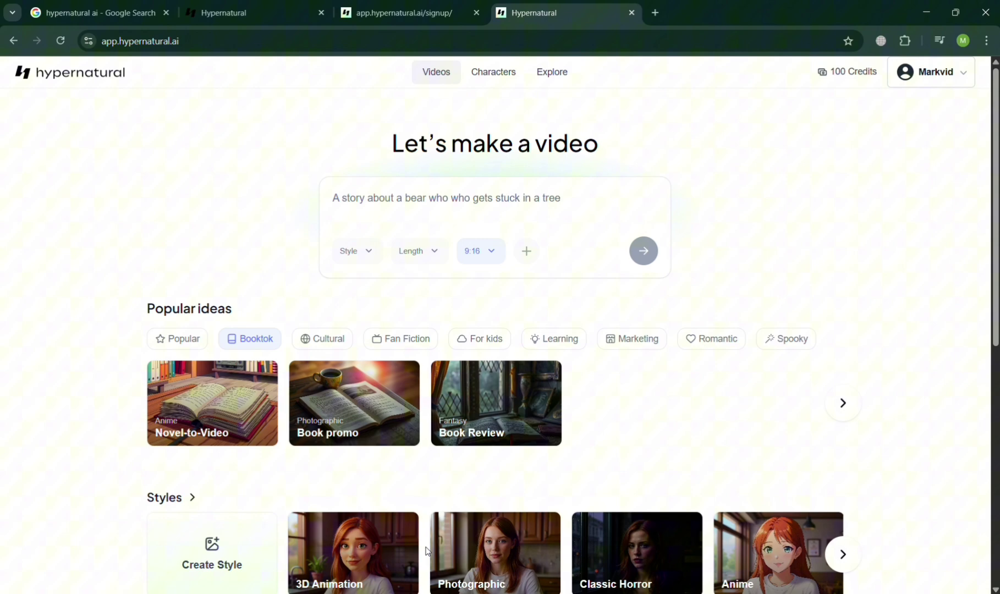
pyautogui.scroll(-5, 428, 550)
pyautogui.scroll(4, 428, 550)
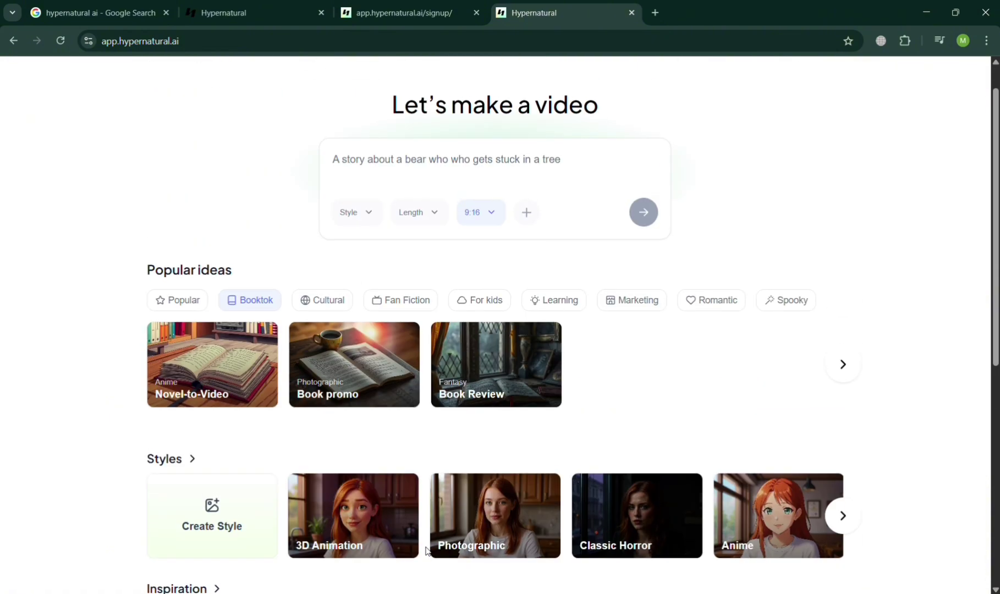
pyautogui.click(342, 295)
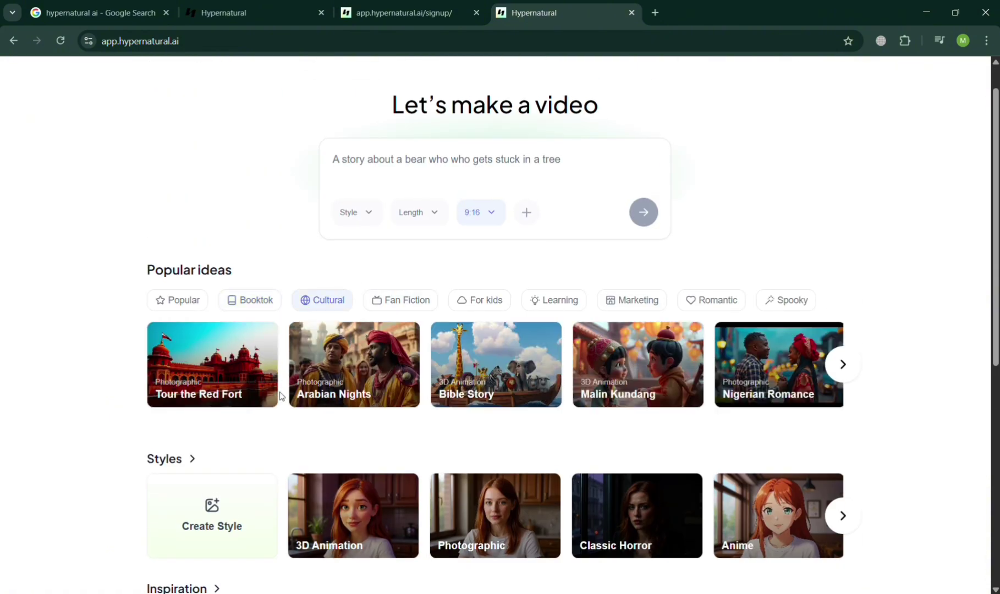
# Compare Fan Fiction, For kids and Marketing ideas, then use the For kids 'Being Kind' idea.
pyautogui.click(407, 312)
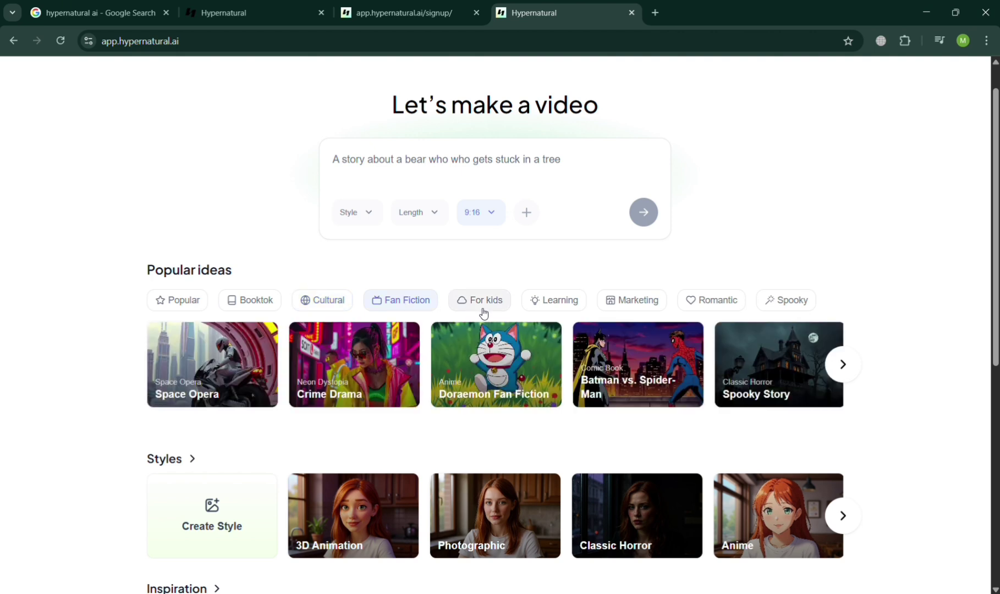
pyautogui.click(483, 311)
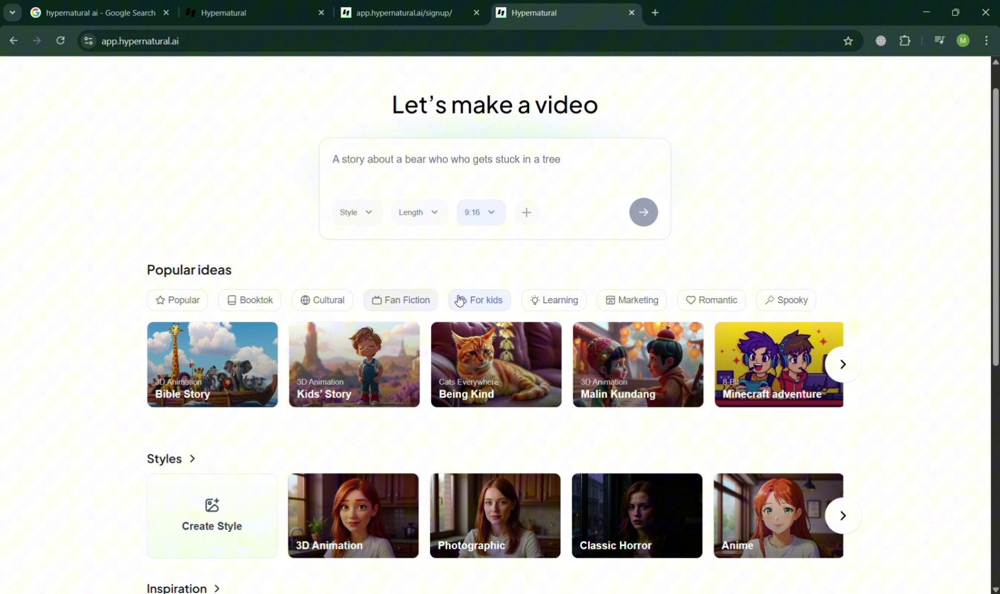
pyautogui.click(652, 311)
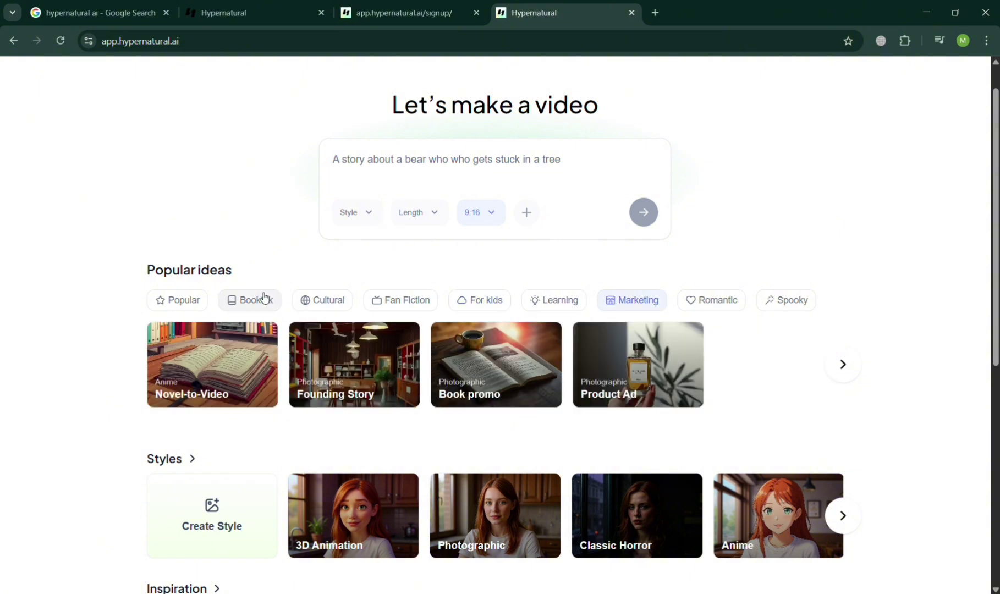
pyautogui.click(483, 307)
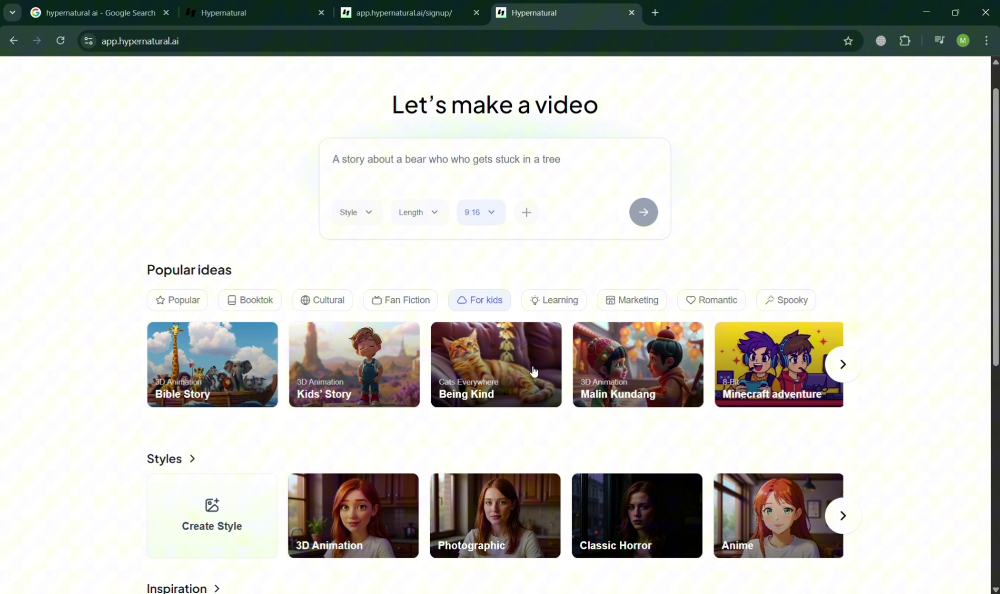
pyautogui.click(504, 367)
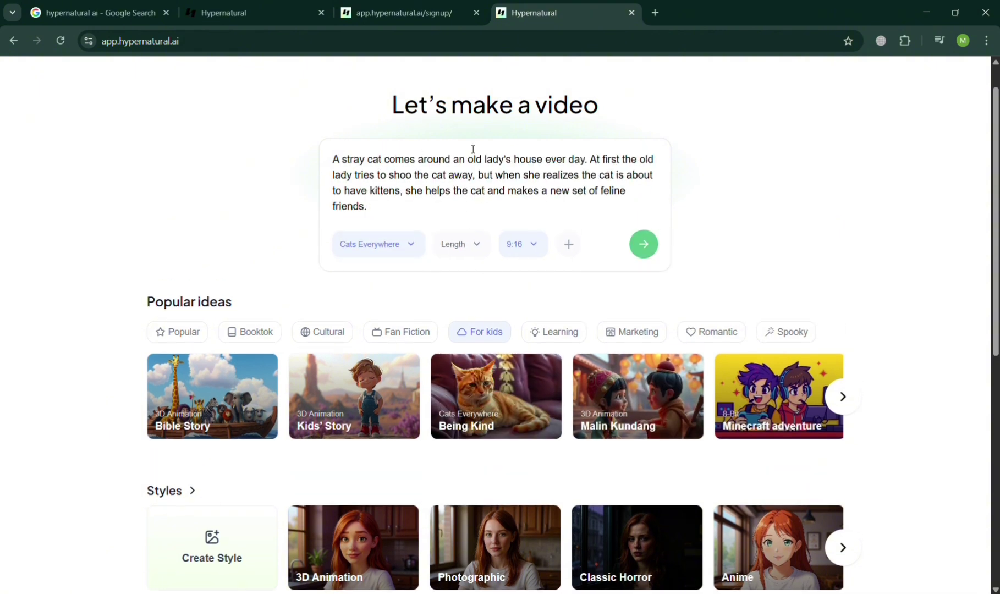
# Keep the Cats Everywhere style, set length to Short, keep 9:16, and generate the script.
pyautogui.click(414, 255)
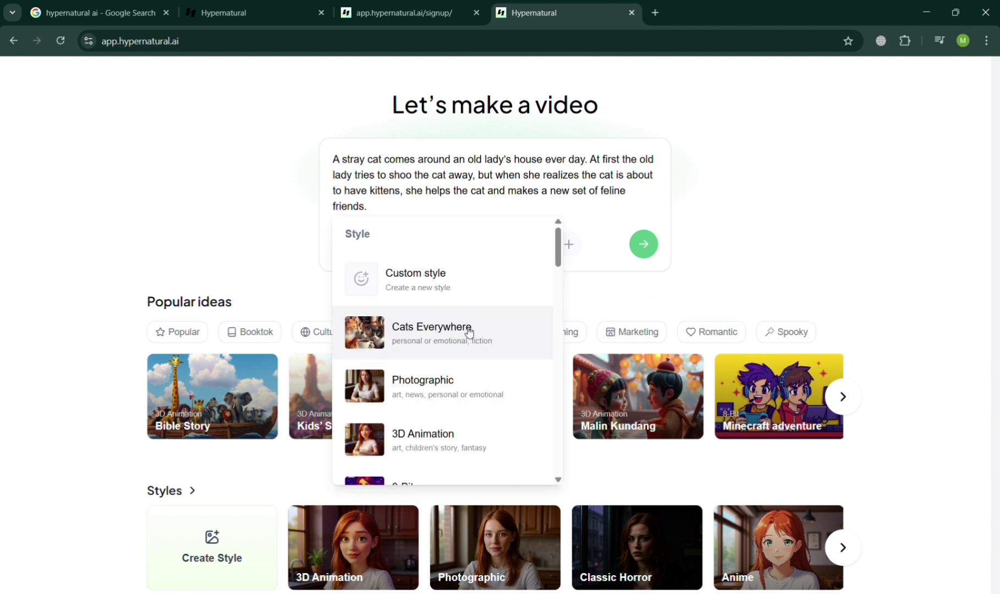
pyautogui.click(604, 307)
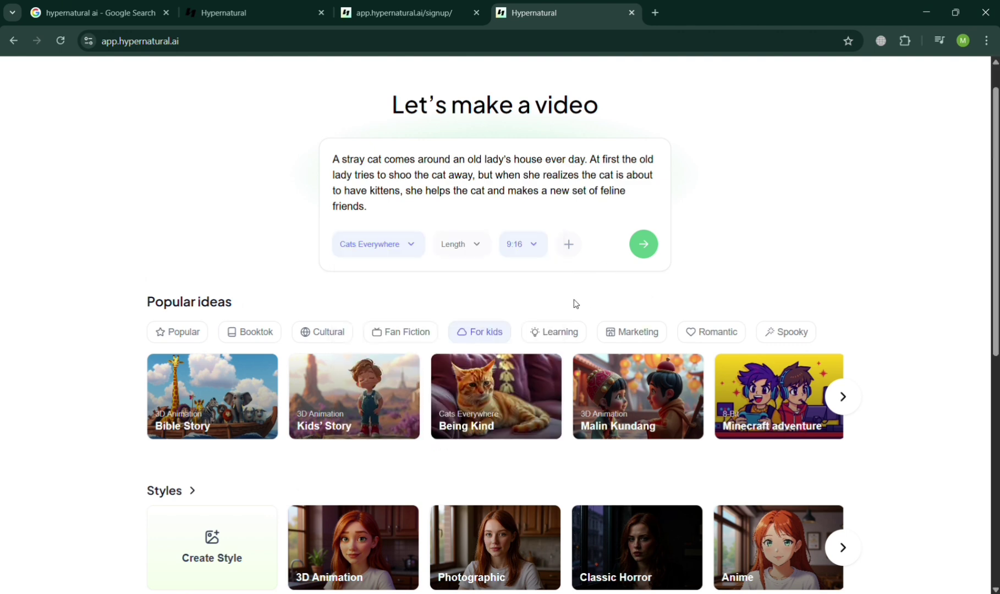
pyautogui.click(467, 245)
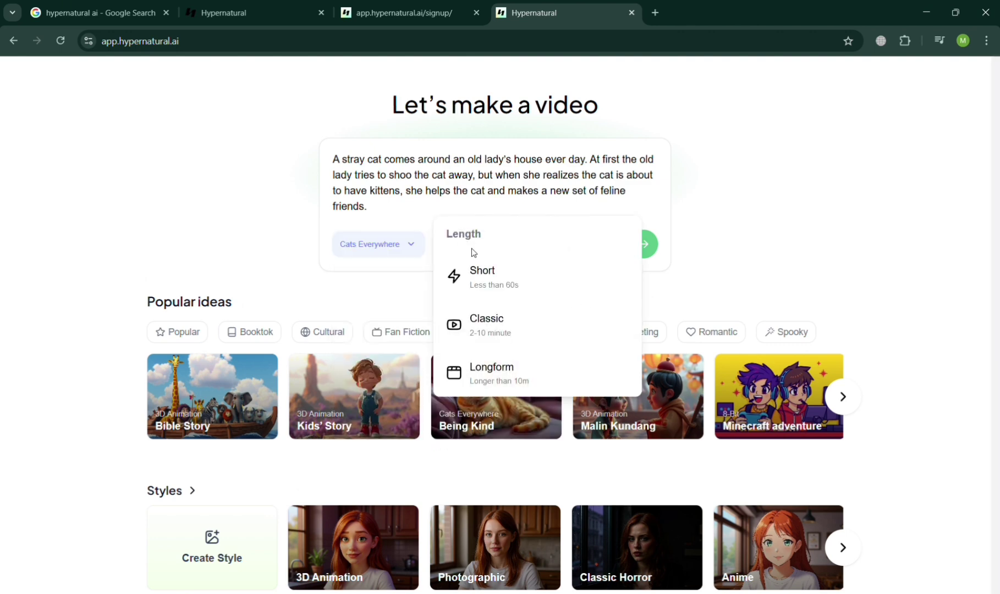
pyautogui.click(499, 276)
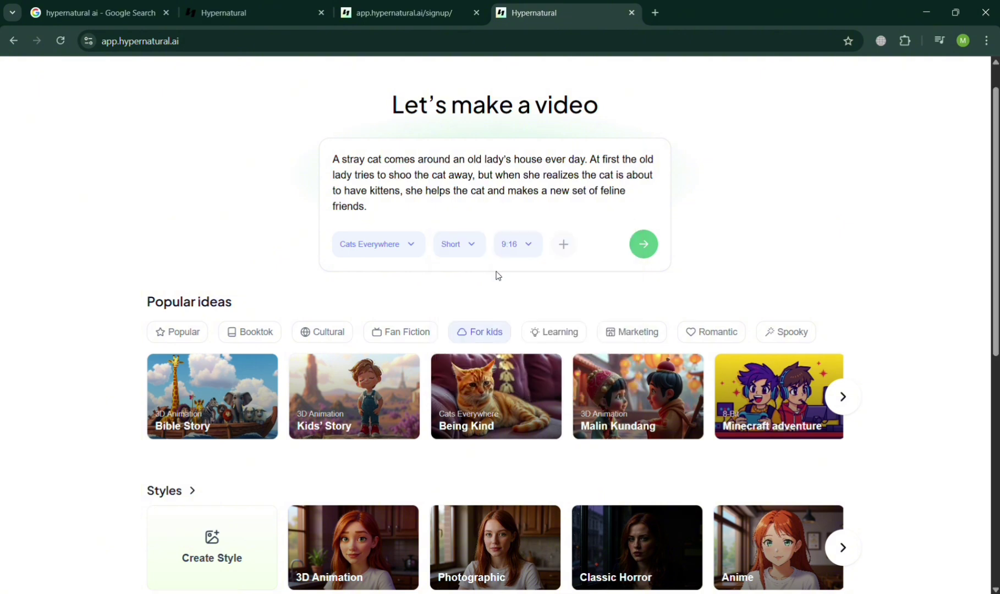
pyautogui.click(535, 251)
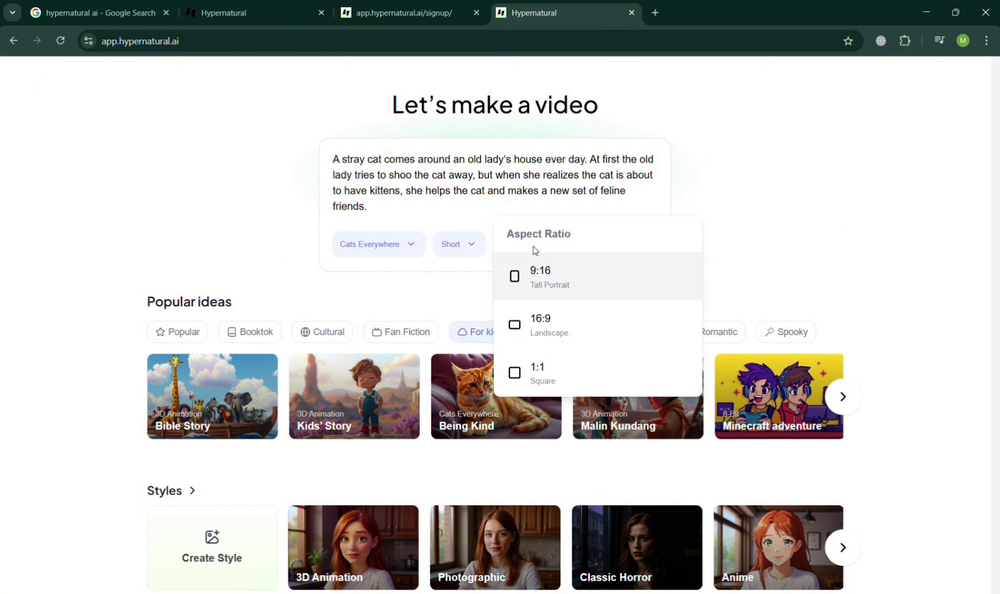
pyautogui.click(544, 288)
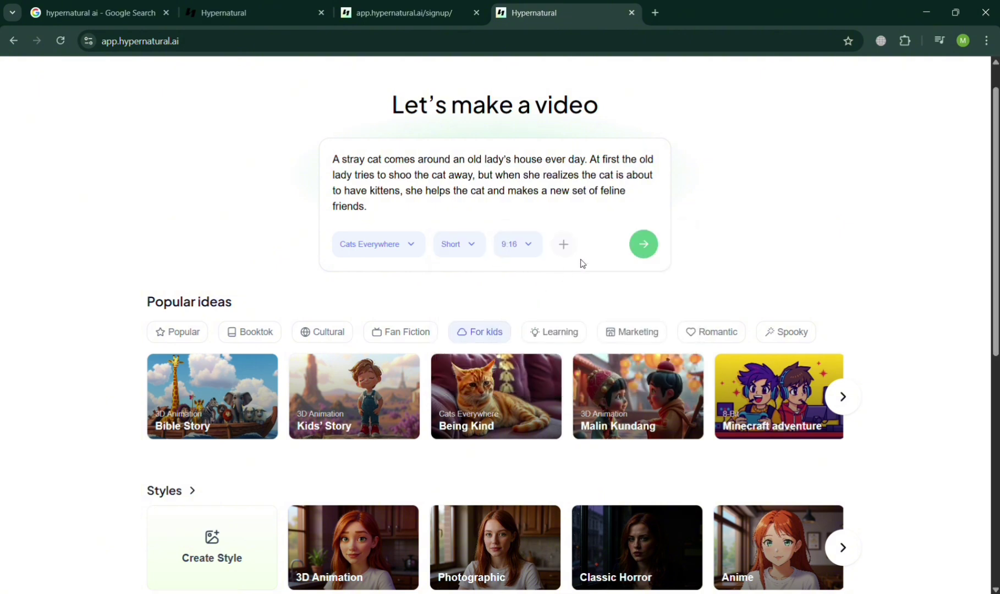
pyautogui.click(644, 244)
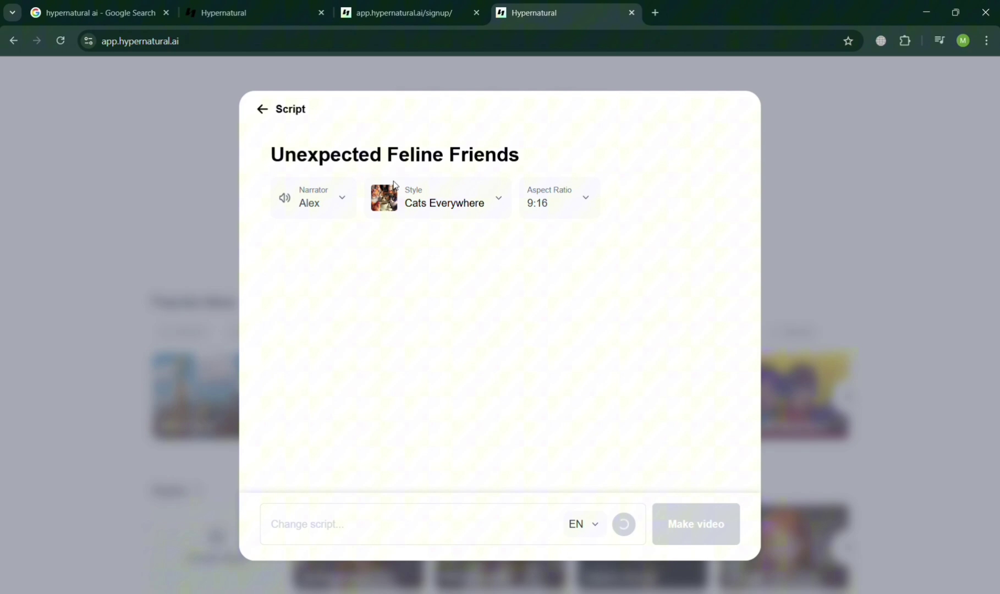
pyautogui.click(337, 203)
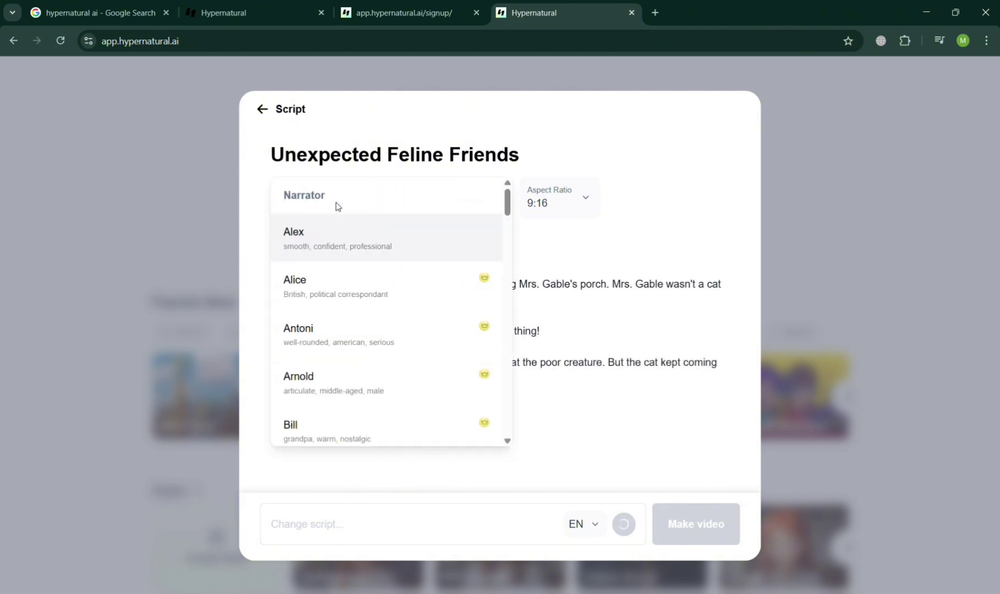
pyautogui.scroll(-10, 357, 297)
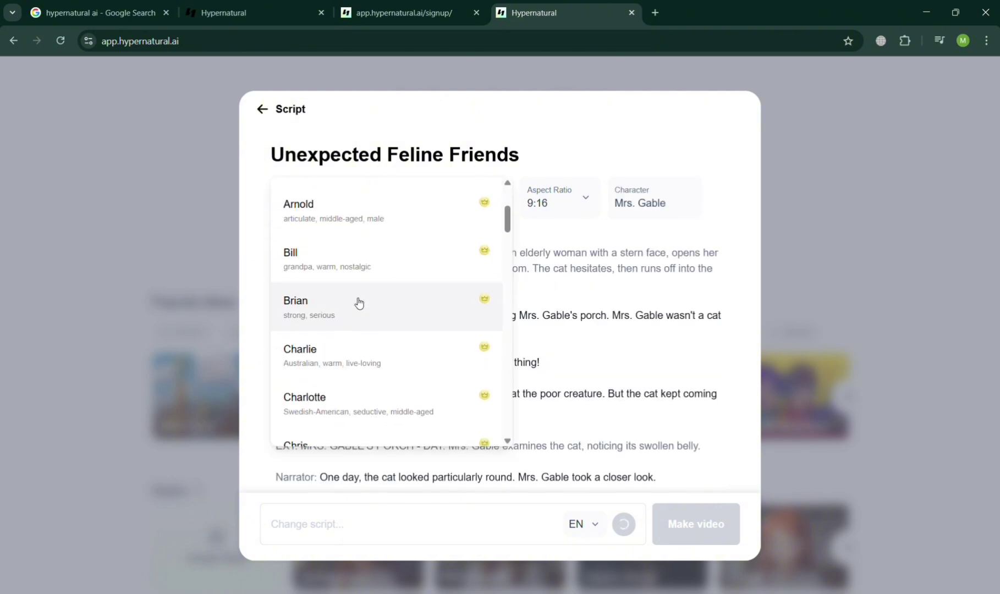
pyautogui.scroll(-3, 358, 302)
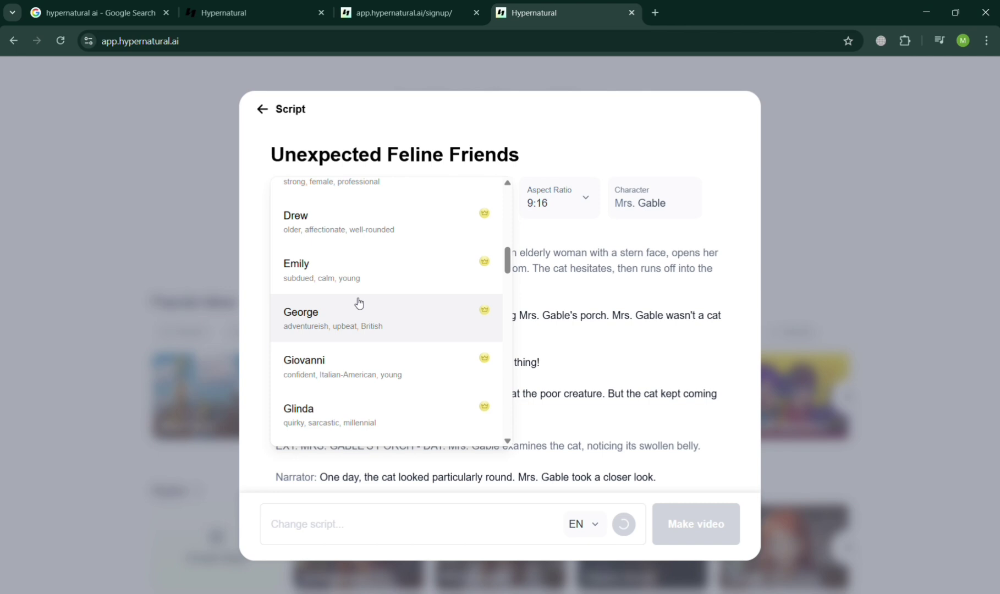
pyautogui.click(516, 117)
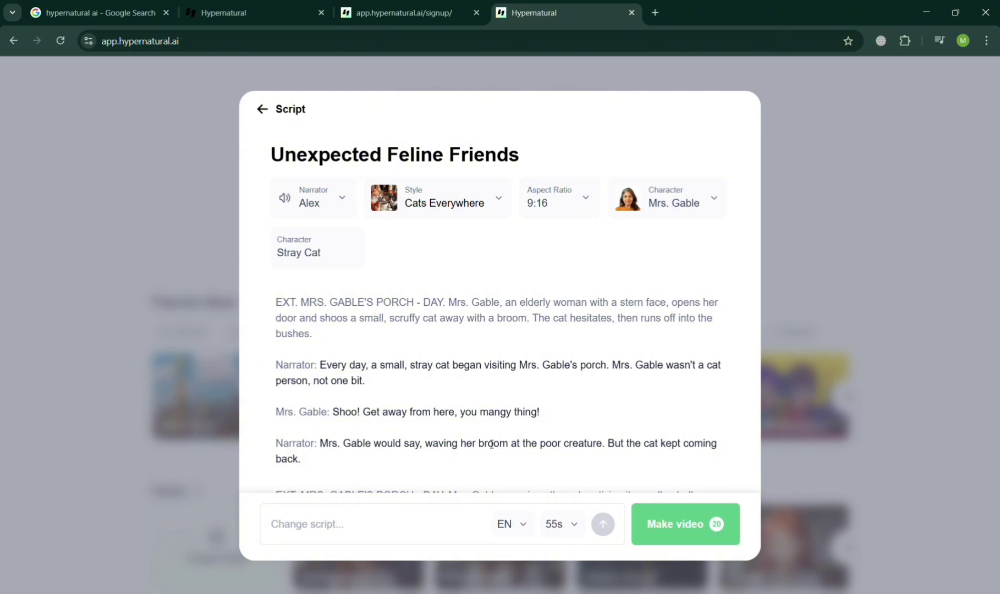
pyautogui.scroll(-7, 681, 344)
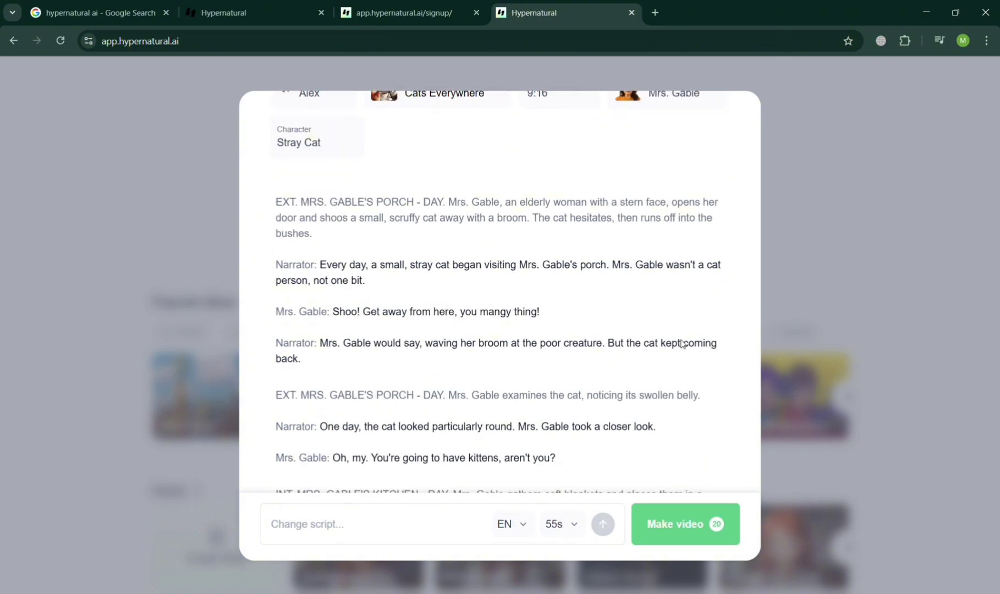
pyautogui.scroll(-2, 683, 343)
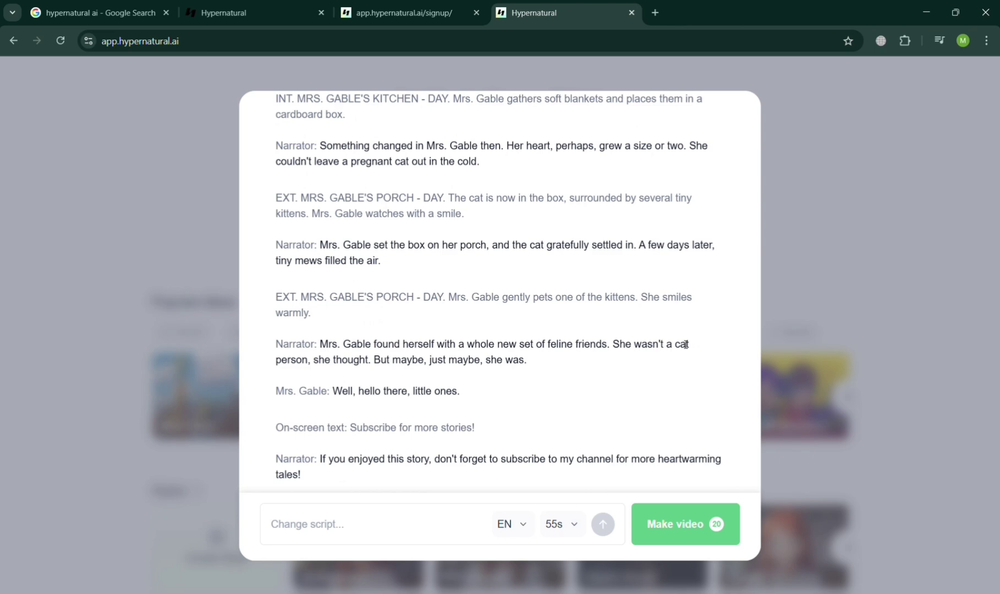
pyautogui.scroll(10, 649, 330)
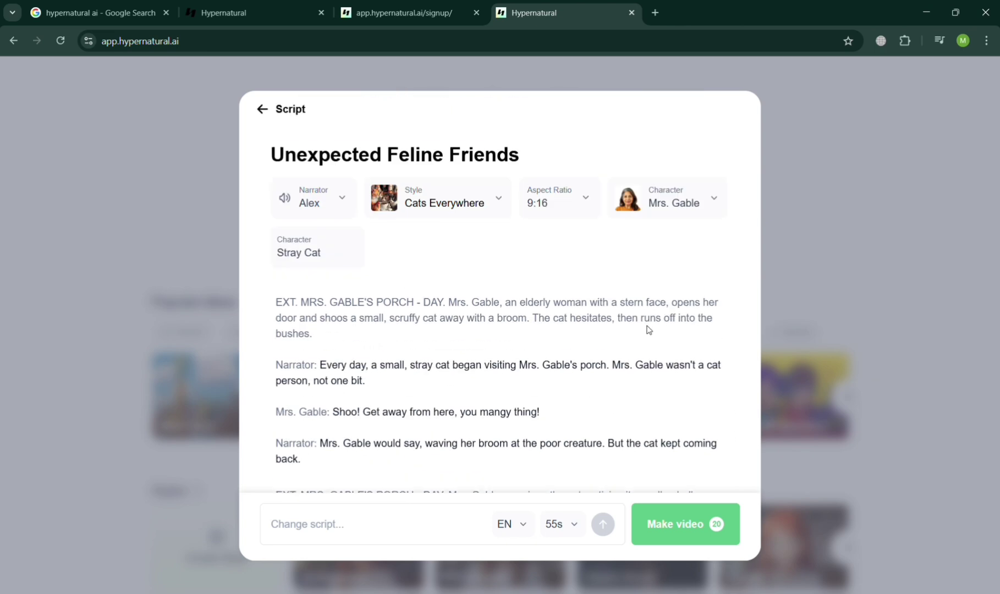
pyautogui.click(699, 213)
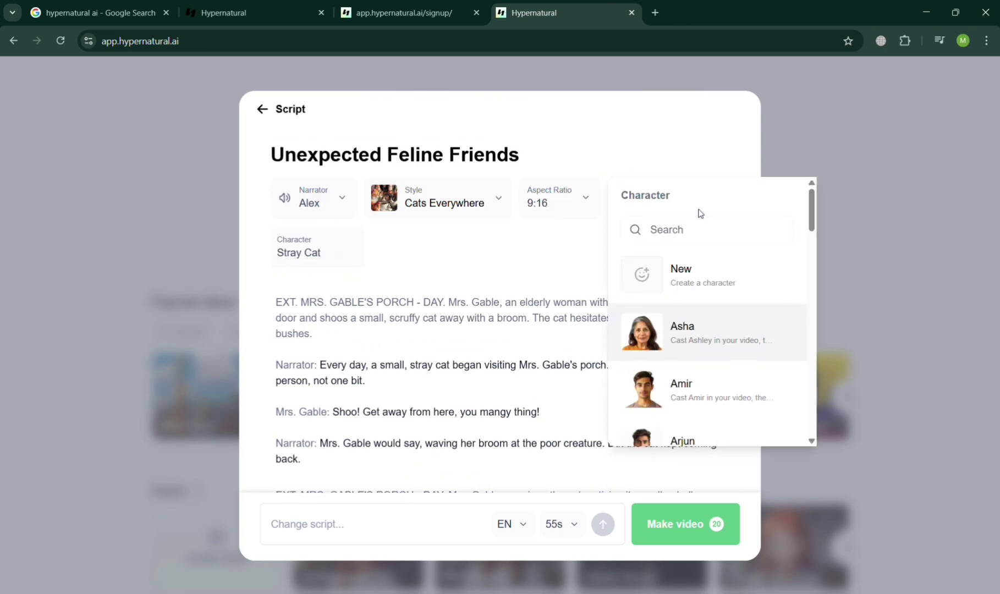
pyautogui.scroll(-1, 648, 435)
pyautogui.scroll(-3, 649, 437)
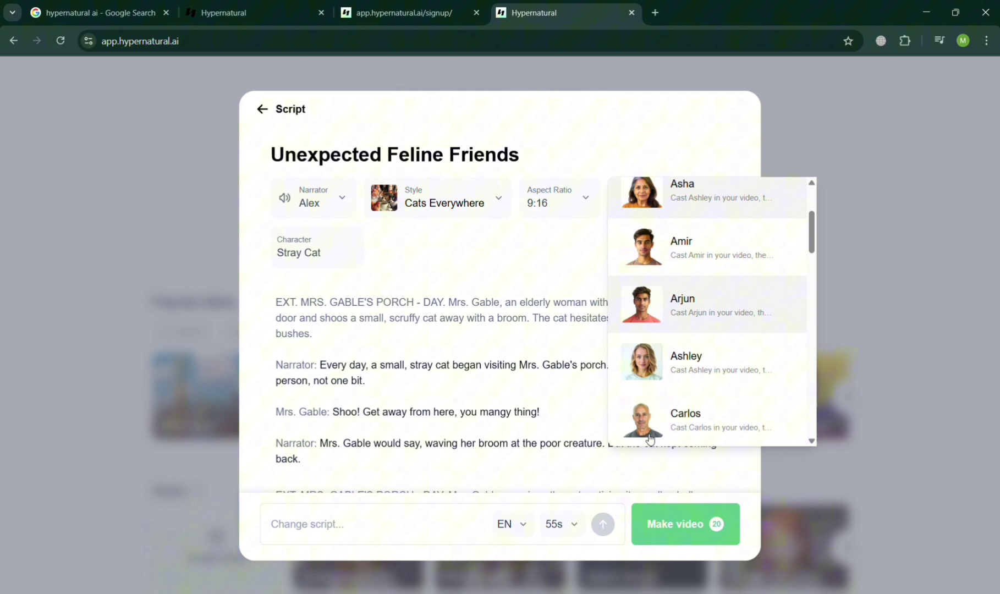
pyautogui.click(552, 266)
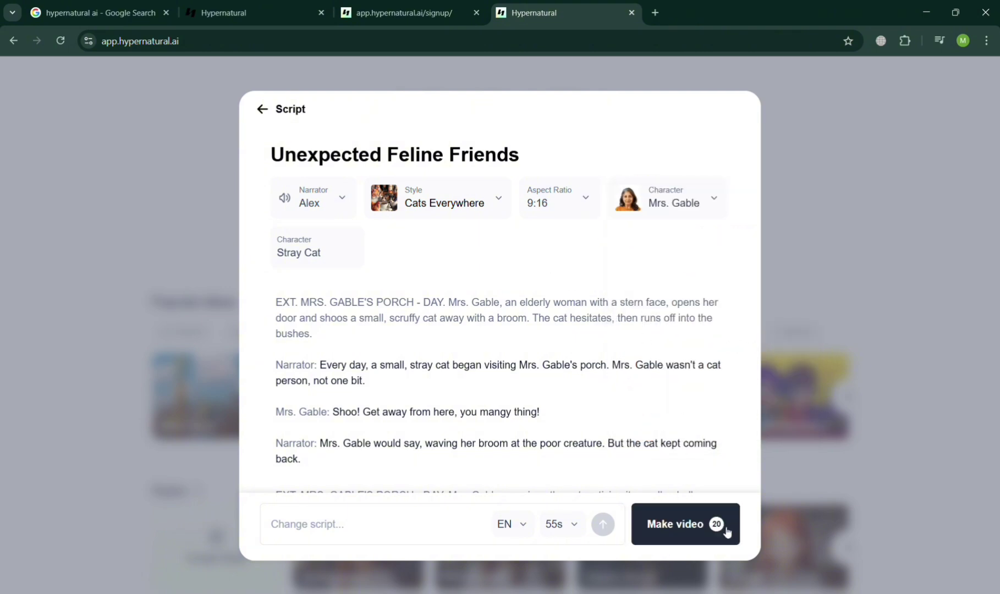
# Check the 55s length option and make the video from the script.
pyautogui.click(568, 533)
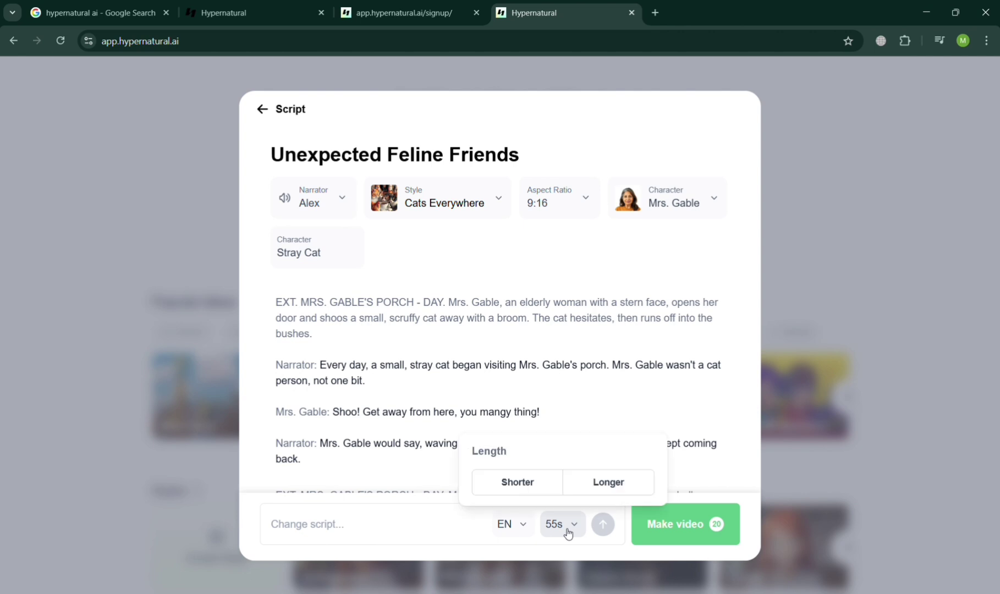
pyautogui.click(711, 531)
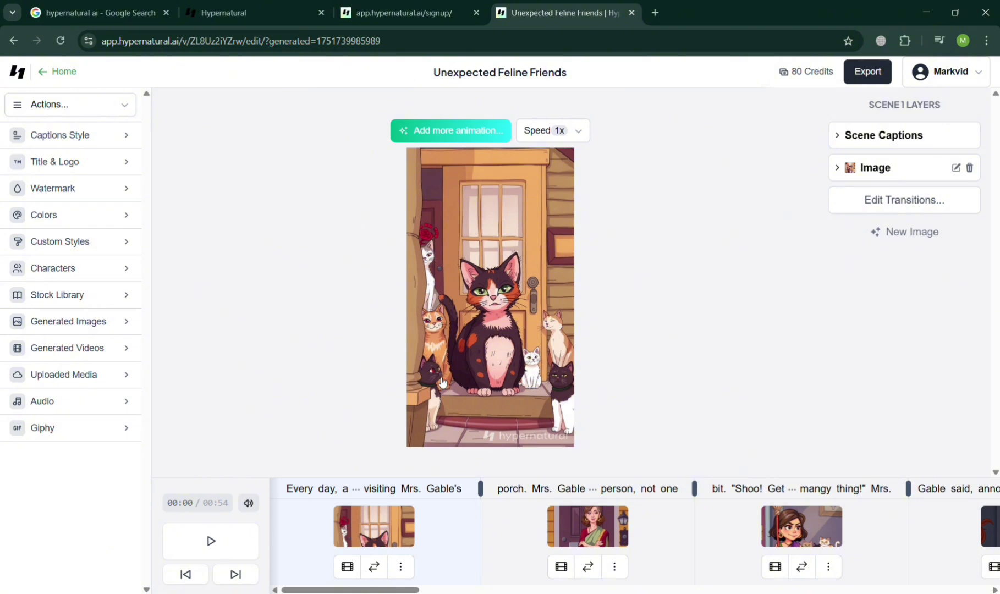
pyautogui.click(662, 541)
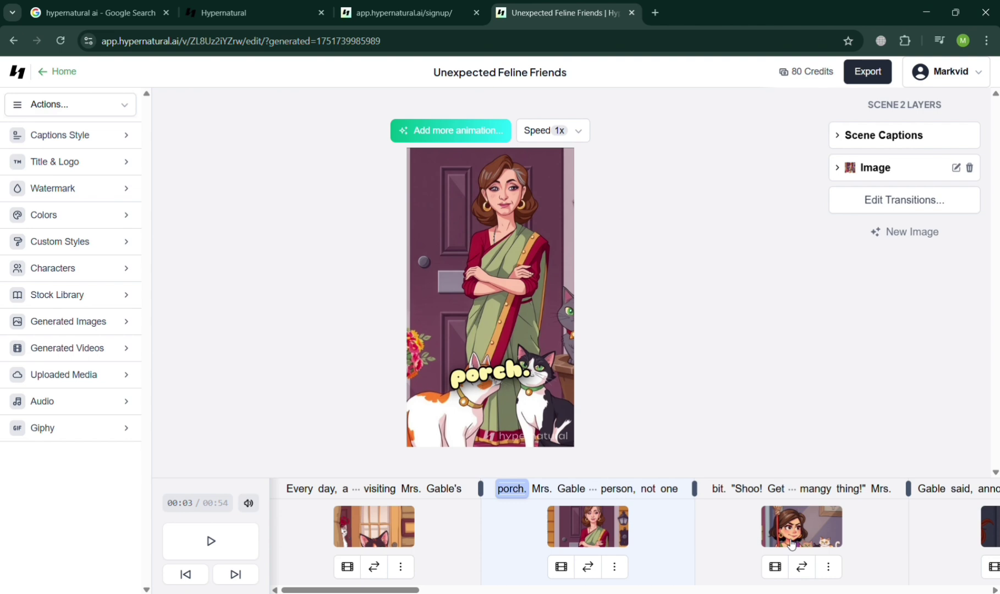
pyautogui.click(297, 546)
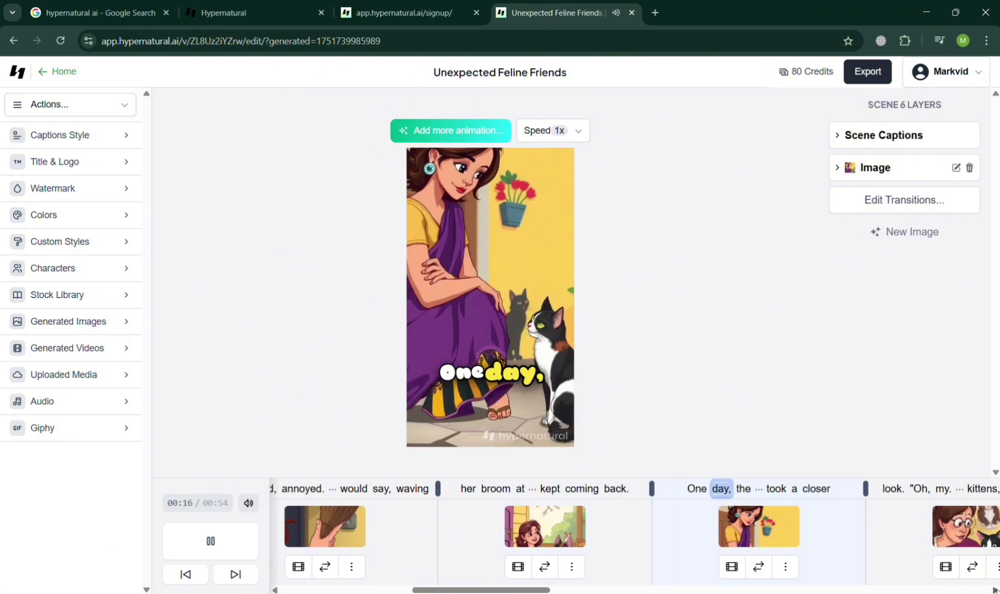
pyautogui.click(947, 532)
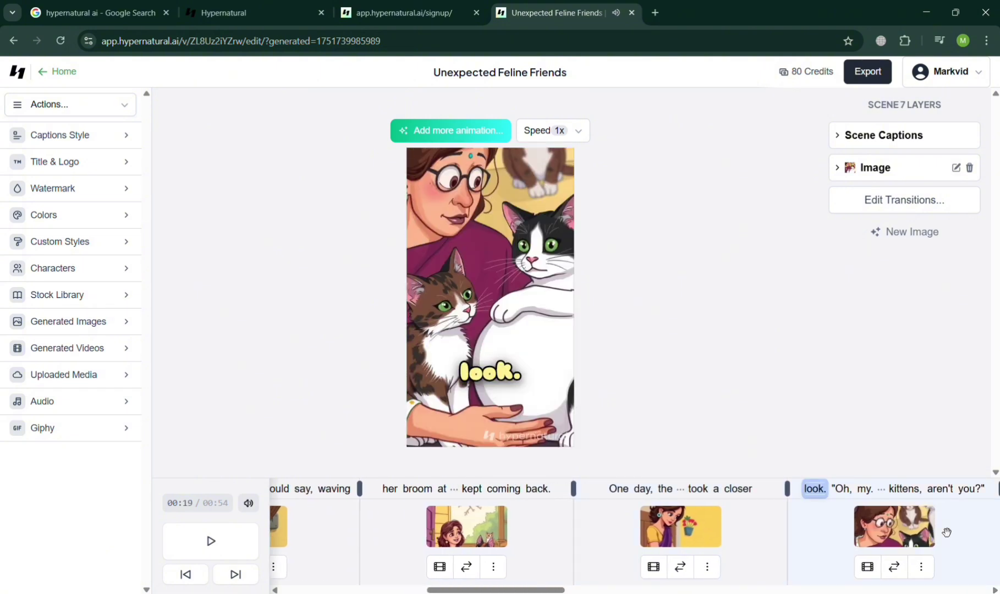
pyautogui.hscroll(15, 947, 532)
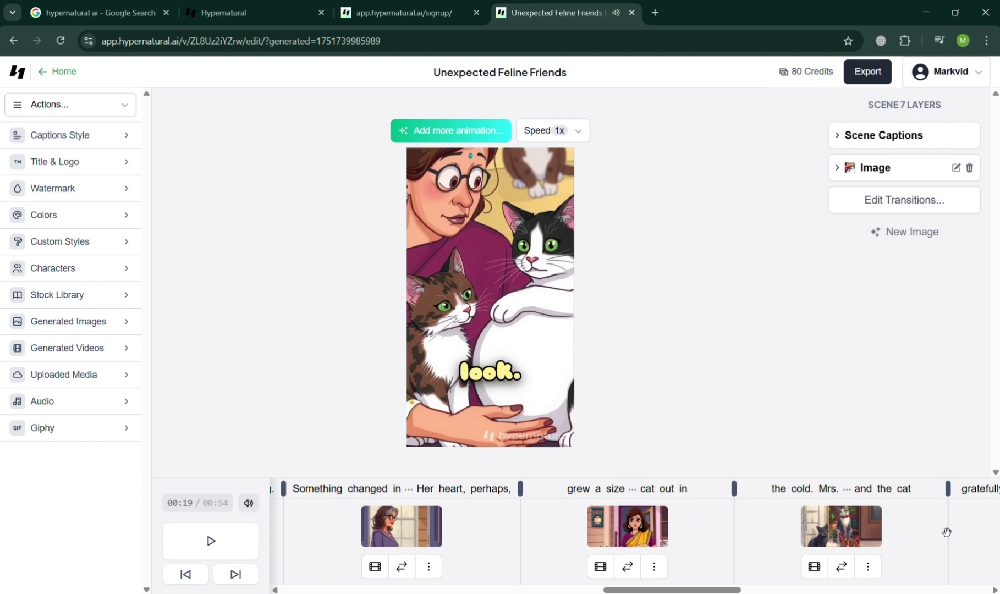
pyautogui.hscroll(10, 946, 533)
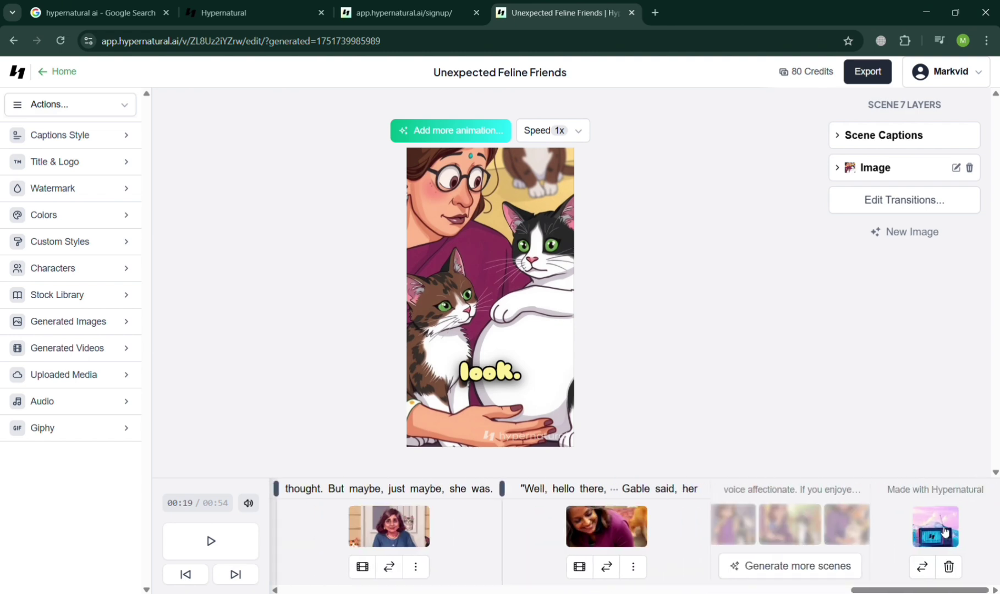
pyautogui.hscroll(-20, 945, 533)
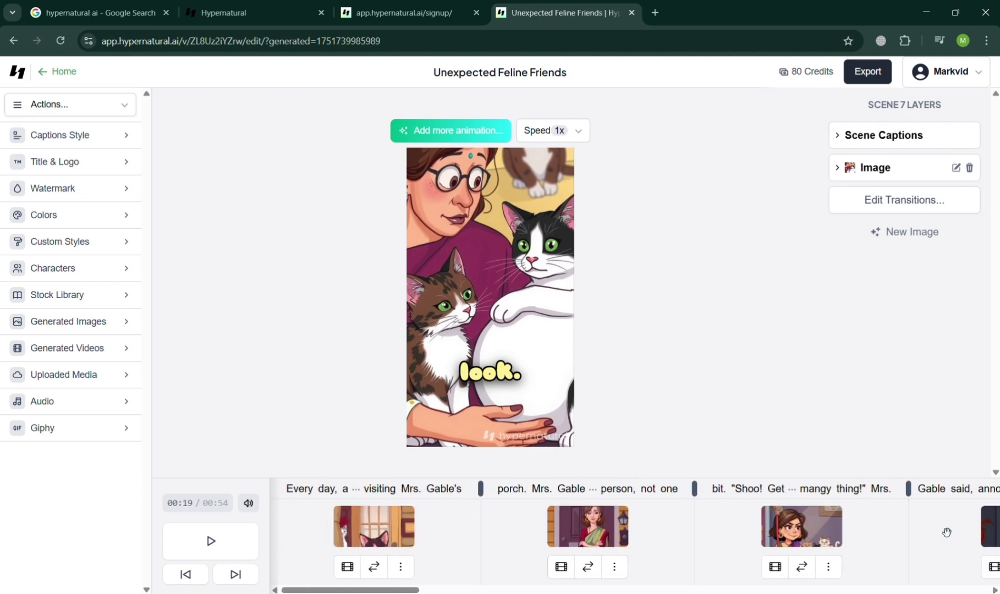
# Play scene 1, add Background Effects to its cat image, and test then reset the image size.
pyautogui.click(462, 533)
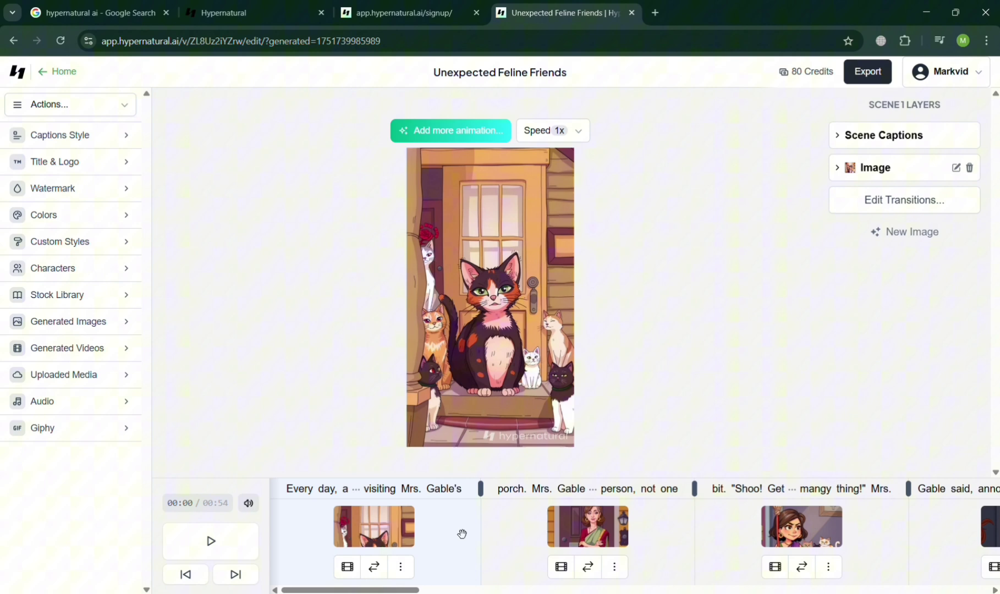
pyautogui.click(502, 381)
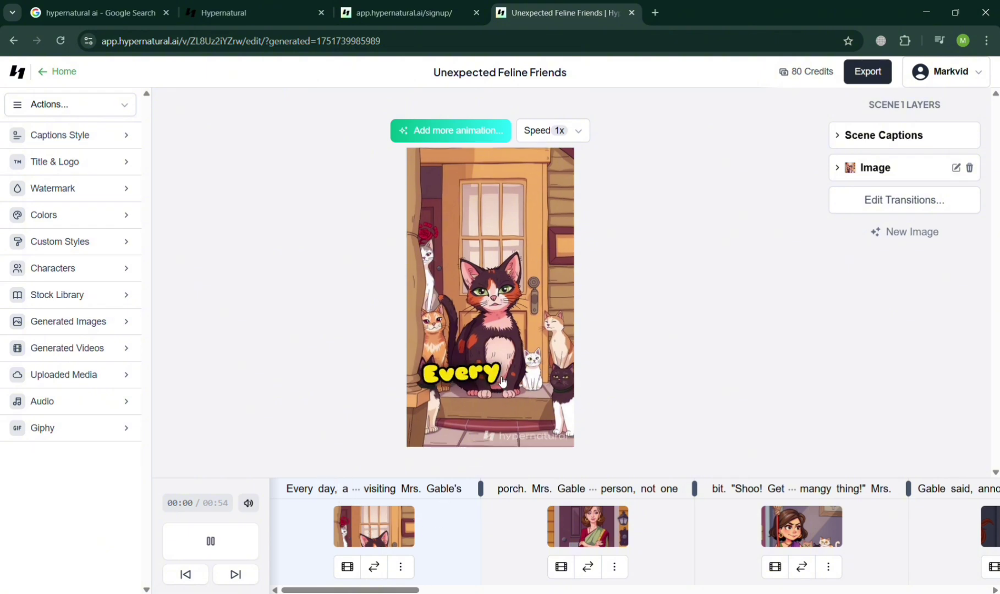
pyautogui.click(384, 528)
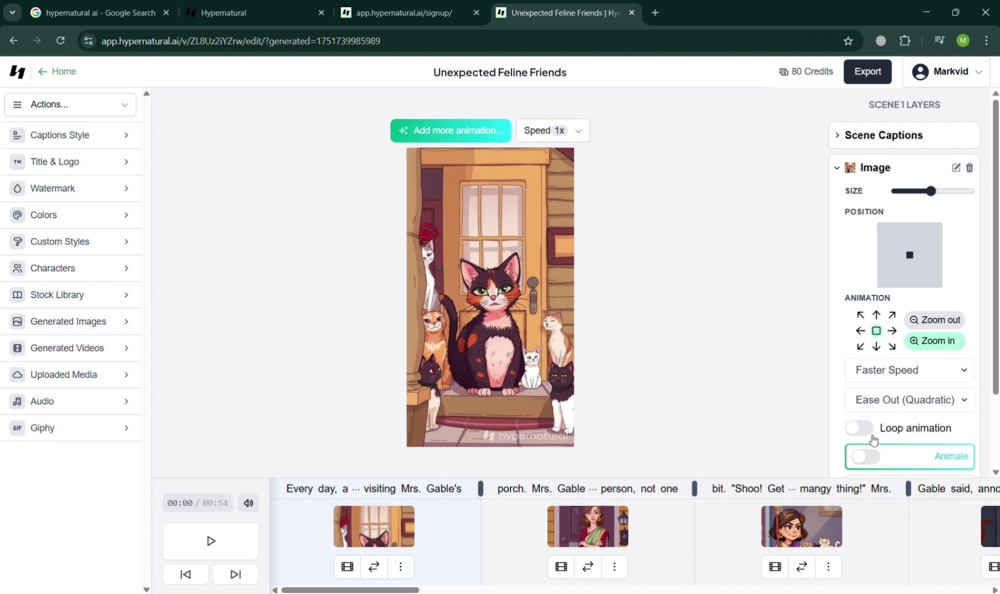
pyautogui.scroll(-3, 871, 439)
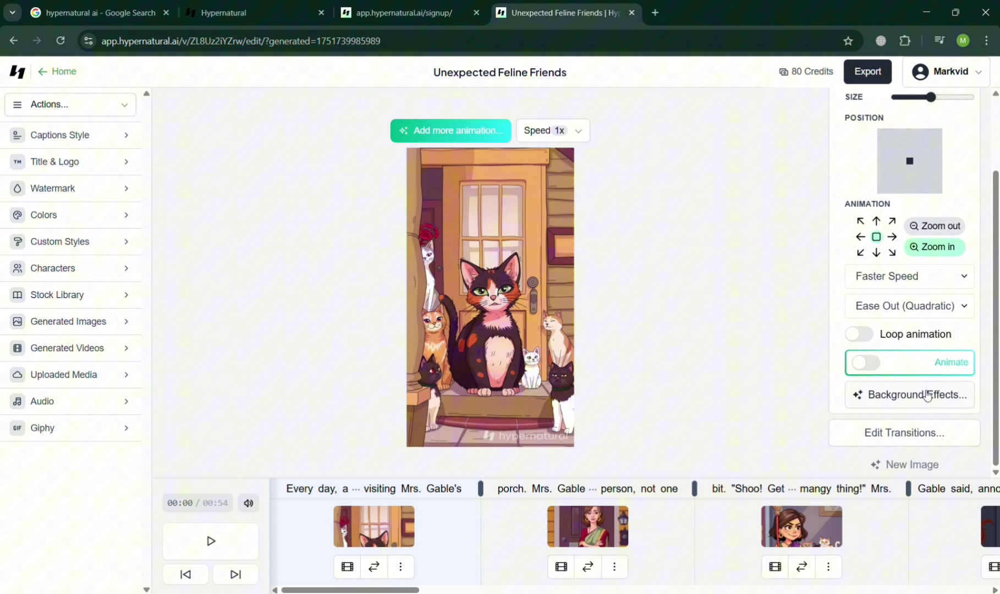
pyautogui.click(928, 396)
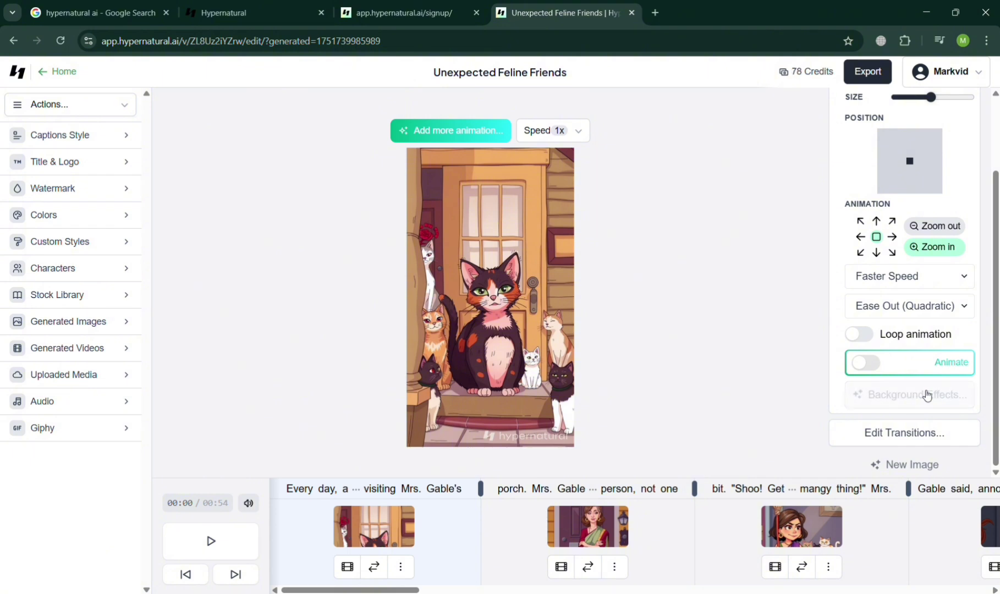
pyautogui.scroll(3, 901, 314)
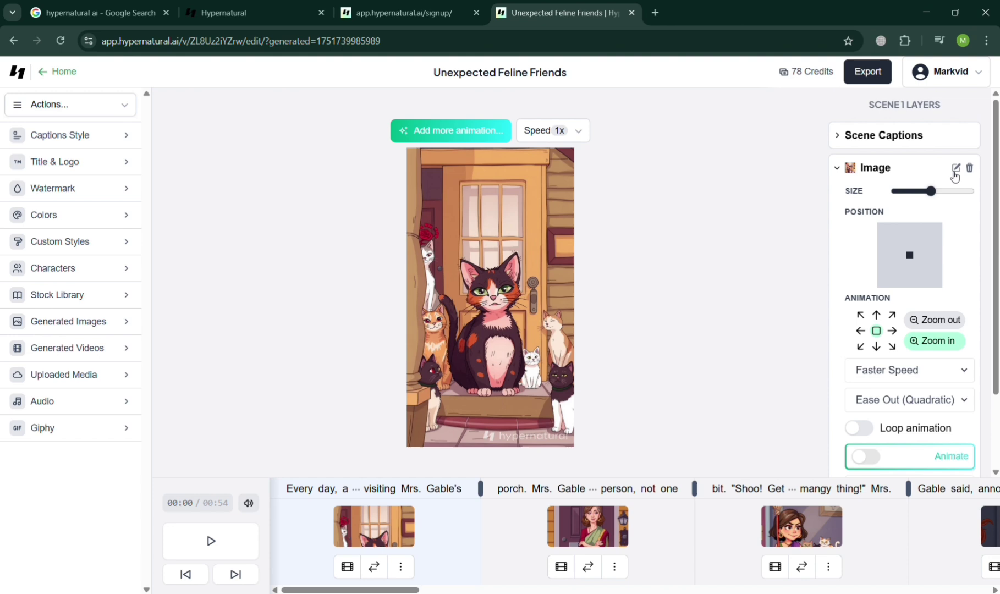
pyautogui.moveTo(930, 193); pyautogui.dragTo(931, 193)
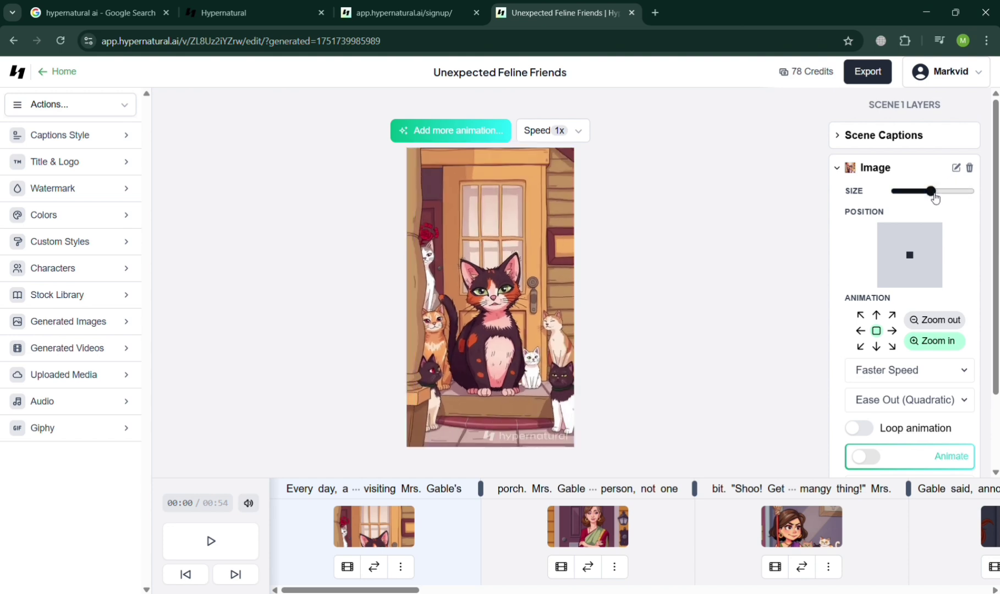
# Move scene 1's captions to the lower position, preview, and set Caption Position to Bottom.
pyautogui.click(854, 146)
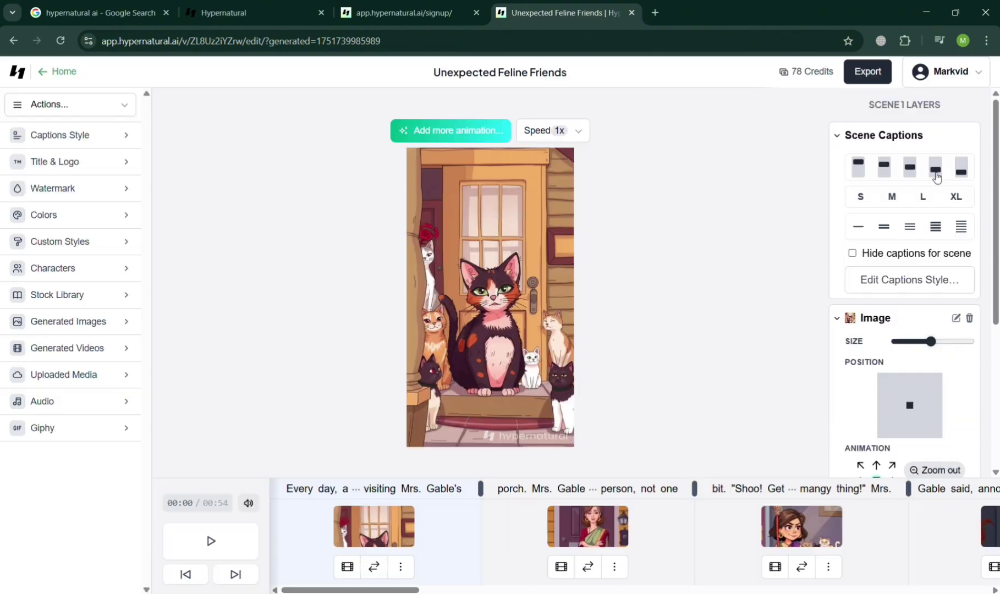
pyautogui.click(937, 176)
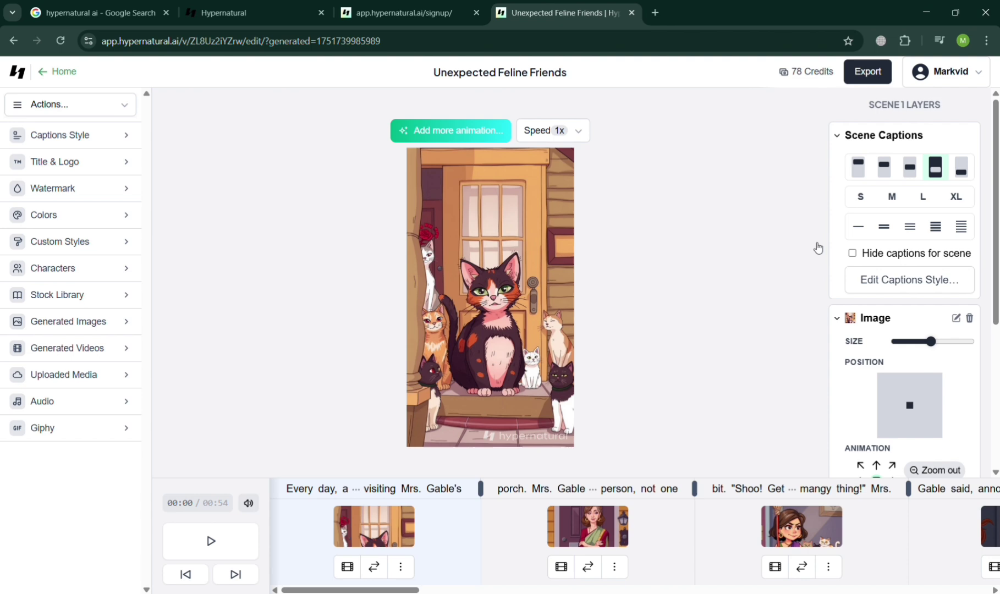
pyautogui.click(212, 542)
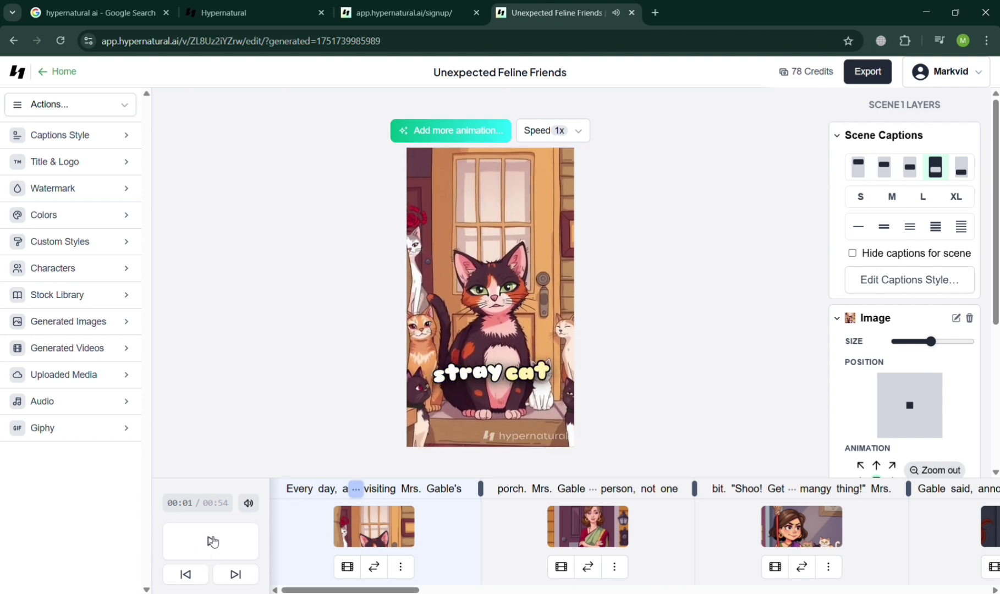
pyautogui.click(212, 541)
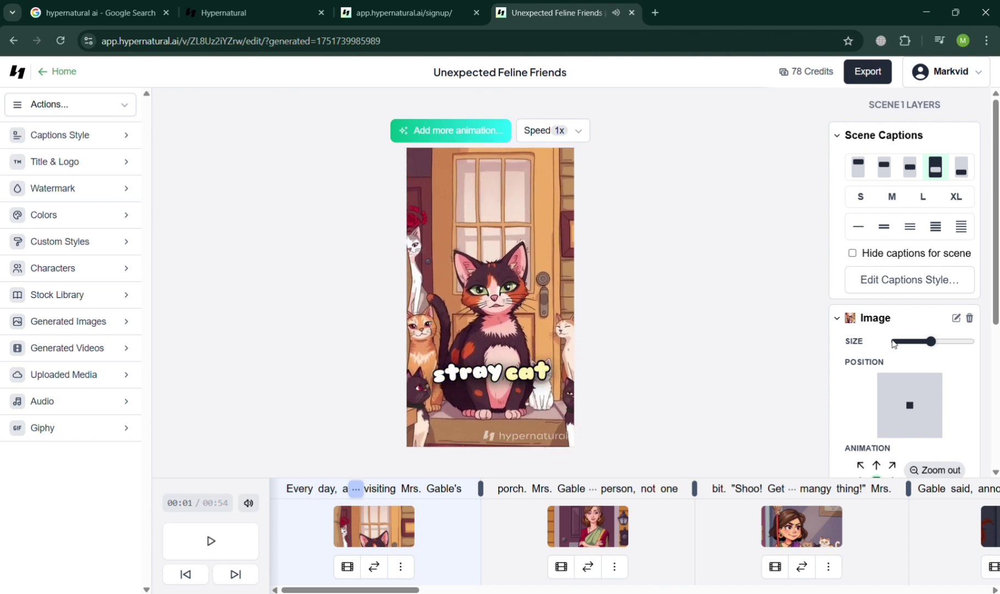
pyautogui.click(897, 282)
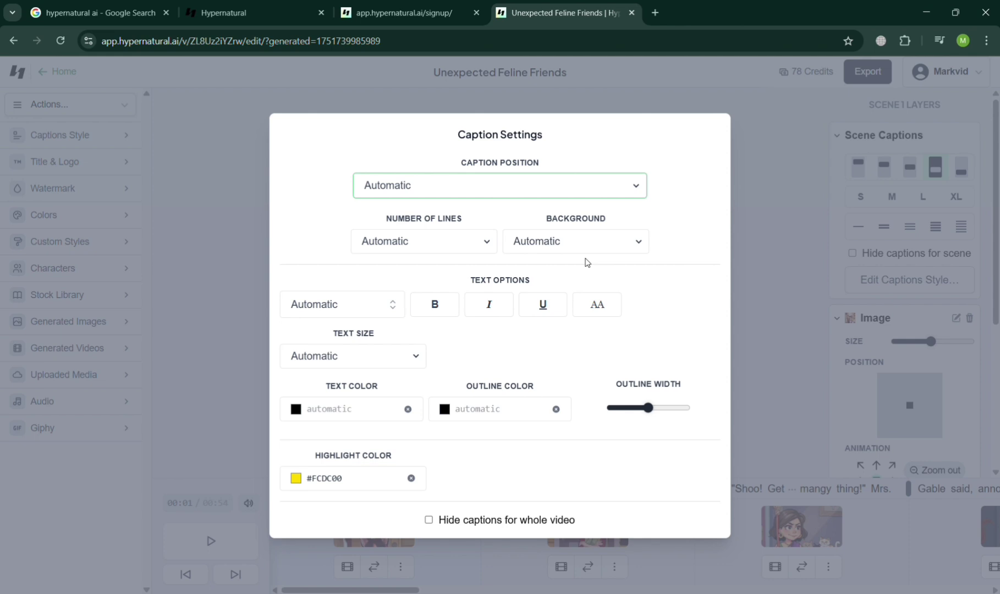
pyautogui.click(583, 290)
# Give scene 1 a Flip in-transition.
pyautogui.click(769, 236)
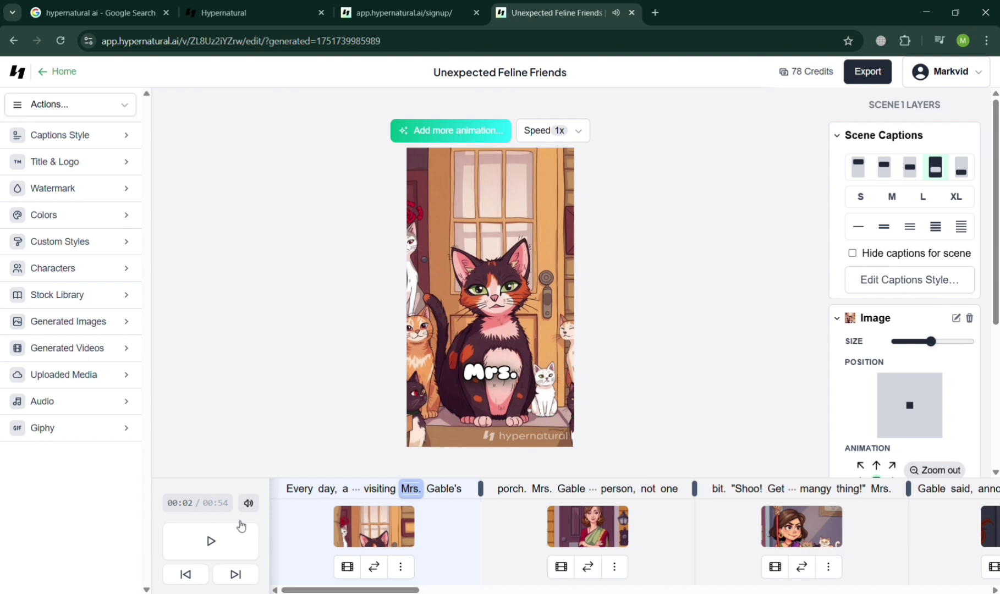
pyautogui.scroll(-4, 895, 422)
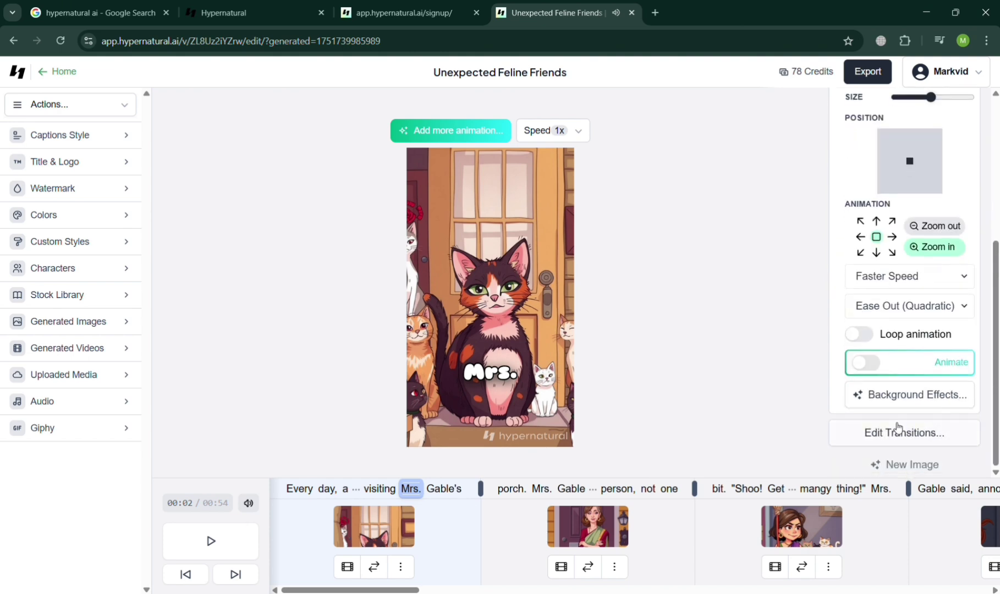
pyautogui.click(894, 438)
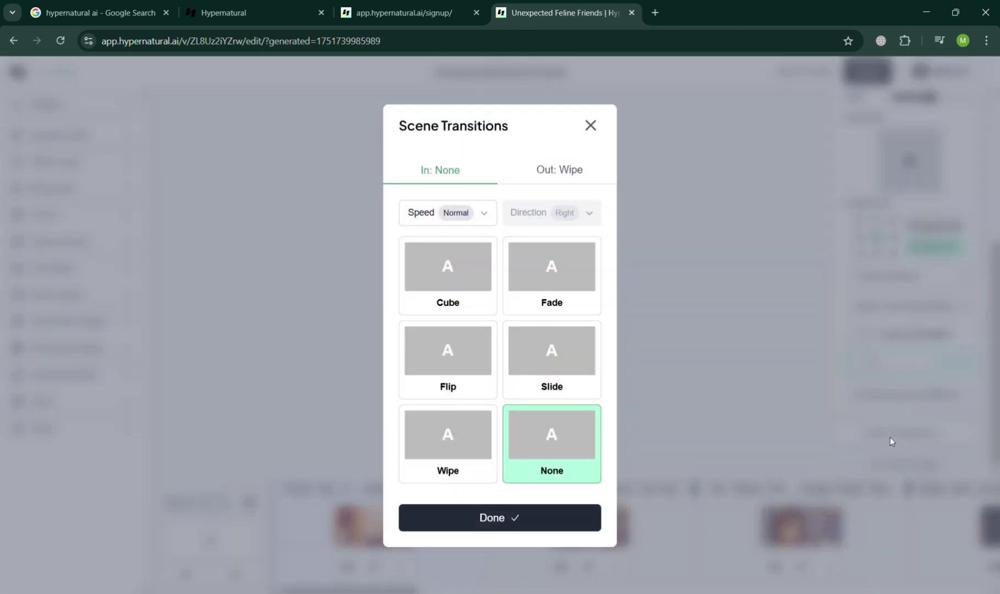
pyautogui.click(439, 369)
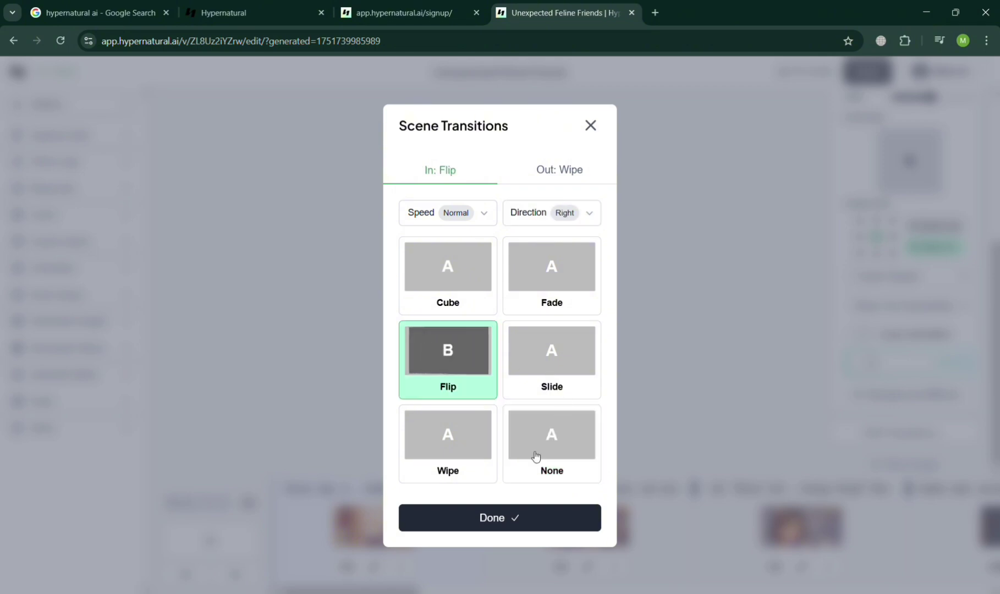
pyautogui.click(512, 526)
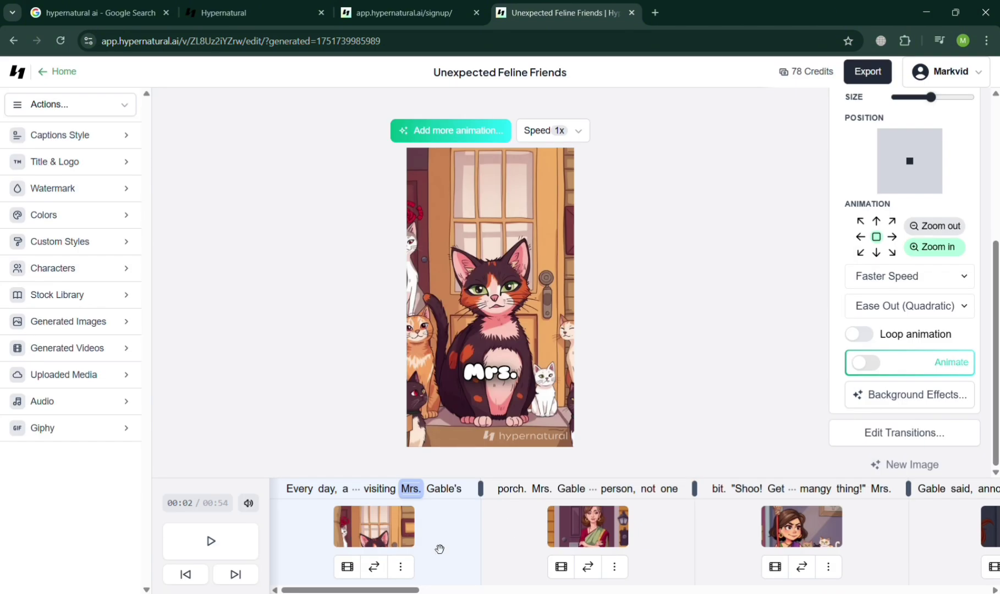
# Play the video and inspect scene 3's transitions, leaving them unchanged.
pyautogui.click(214, 550)
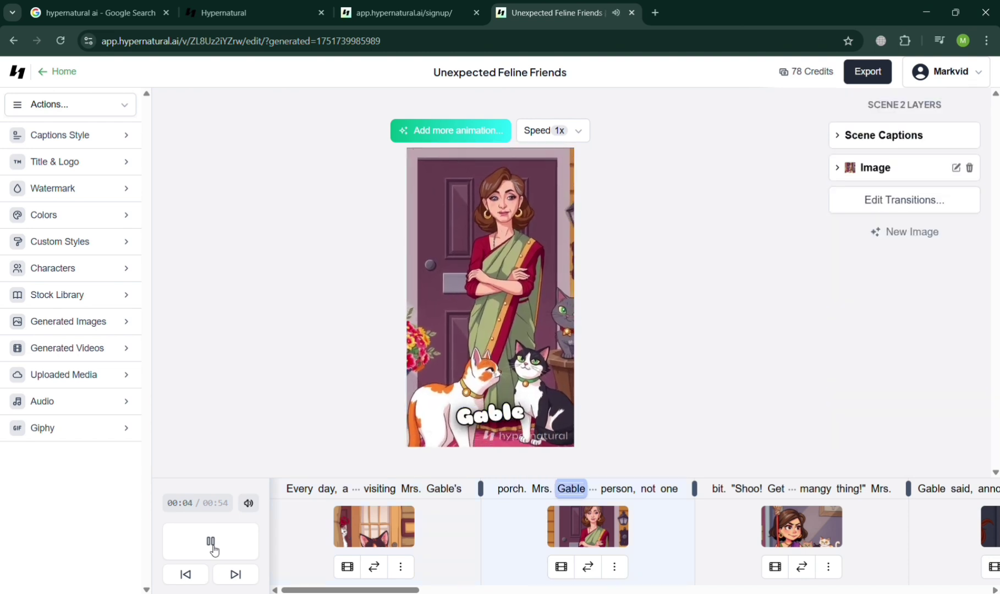
pyautogui.click(885, 201)
pyautogui.click(886, 204)
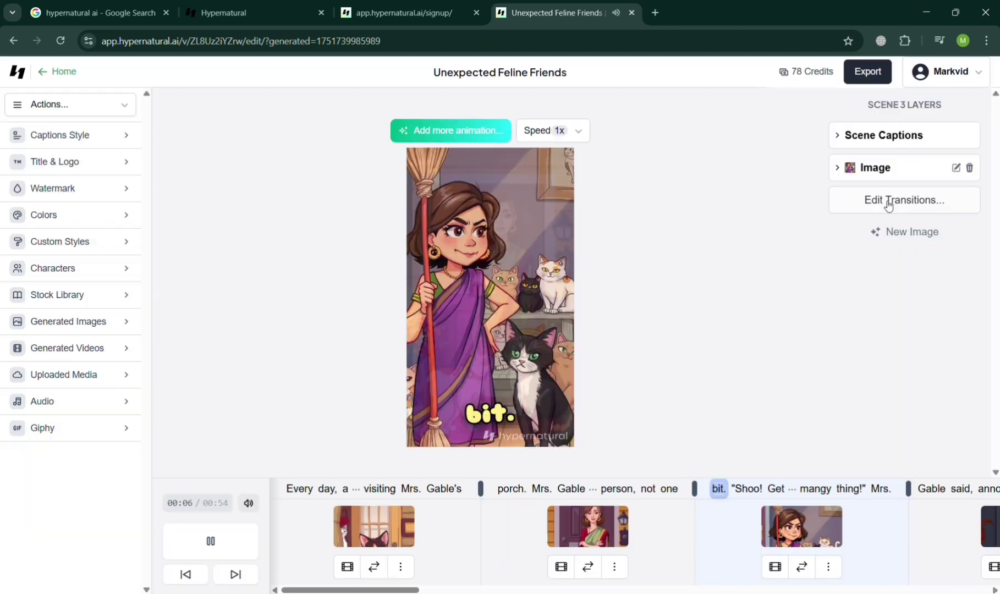
pyautogui.click(887, 211)
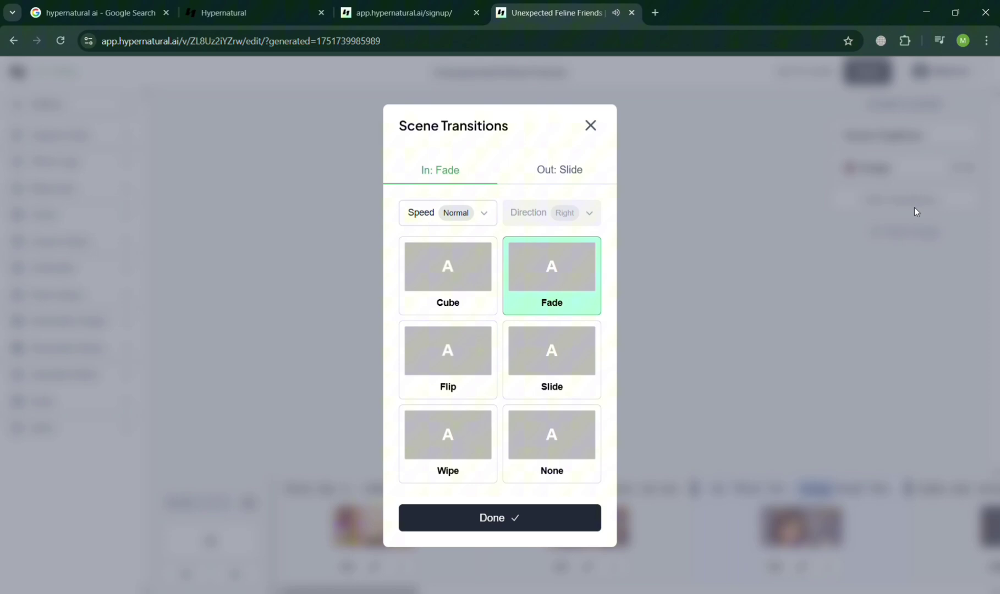
pyautogui.click(639, 201)
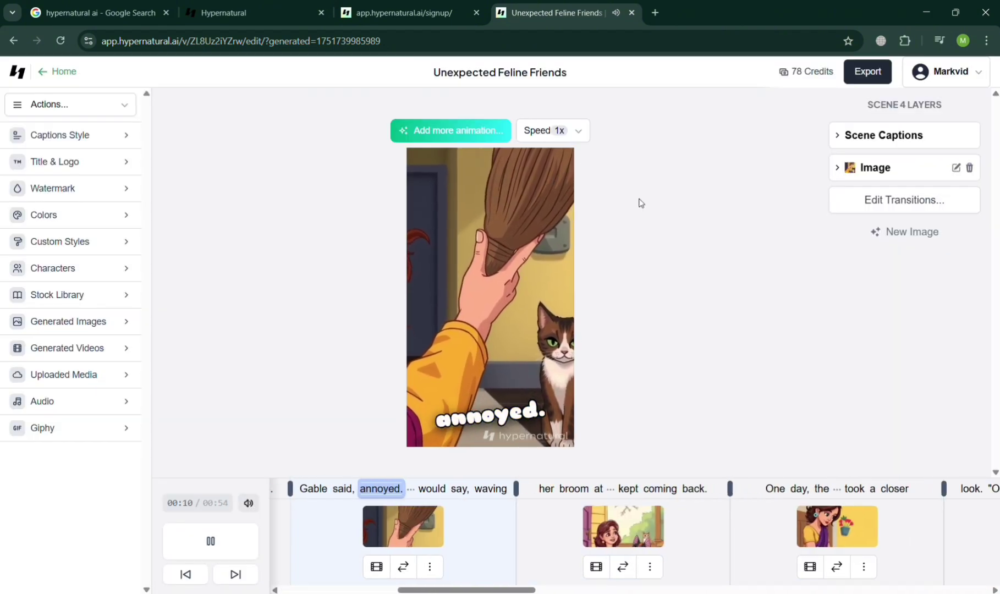
# Replace scene 4's broom image with the suggested woman-surrounded-by-cats video clip.
pyautogui.click(439, 570)
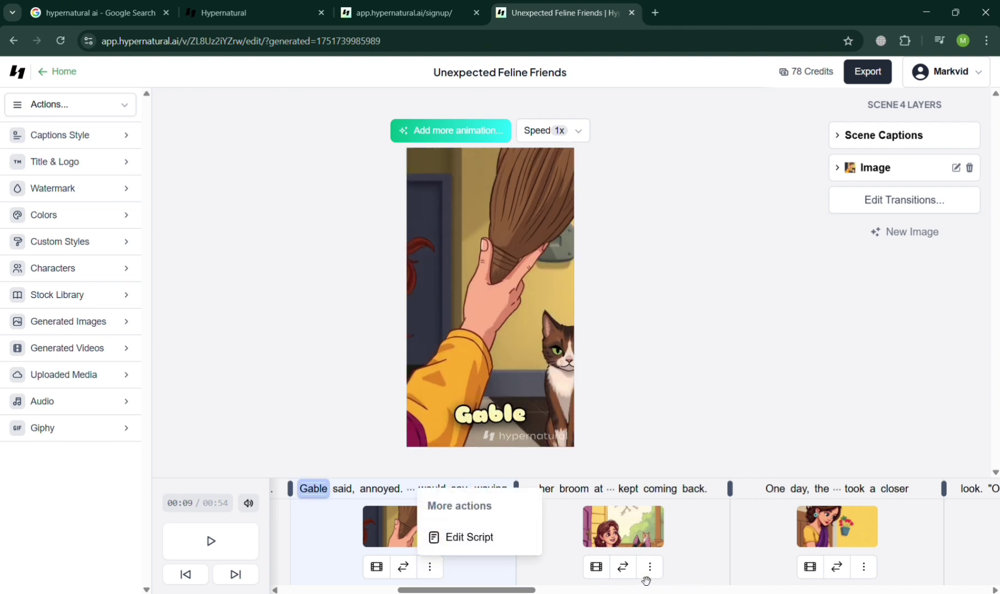
pyautogui.click(407, 576)
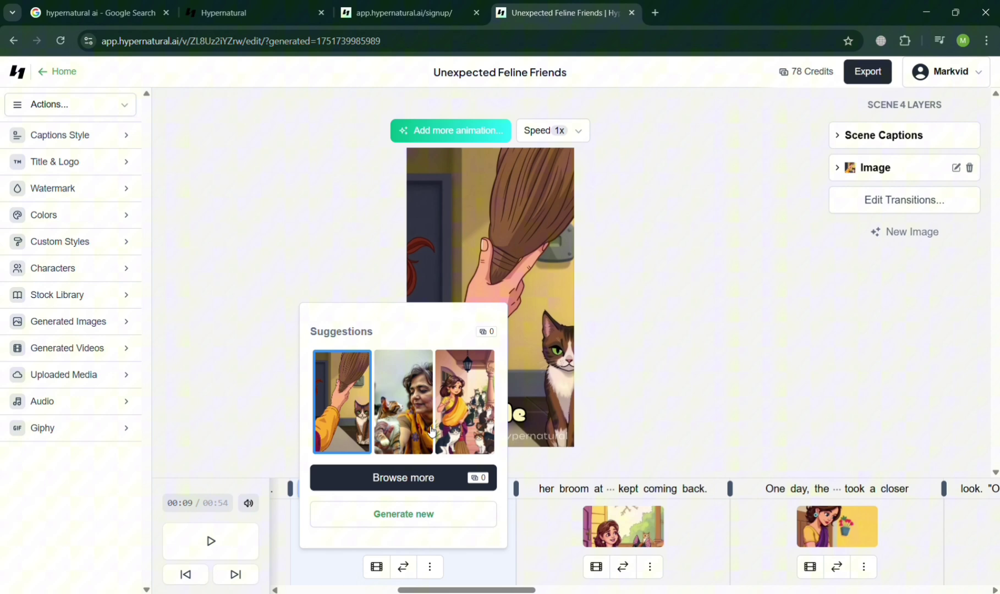
pyautogui.click(469, 430)
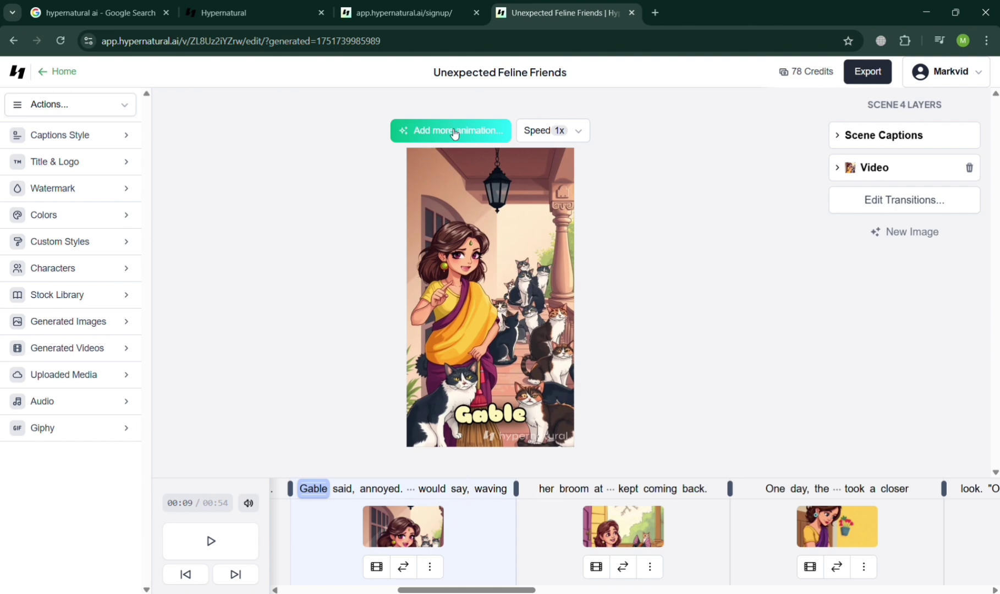
# Try the Trusty and Calming caption styles, settle on yellow Highlighter, and play the preview.
pyautogui.click(107, 144)
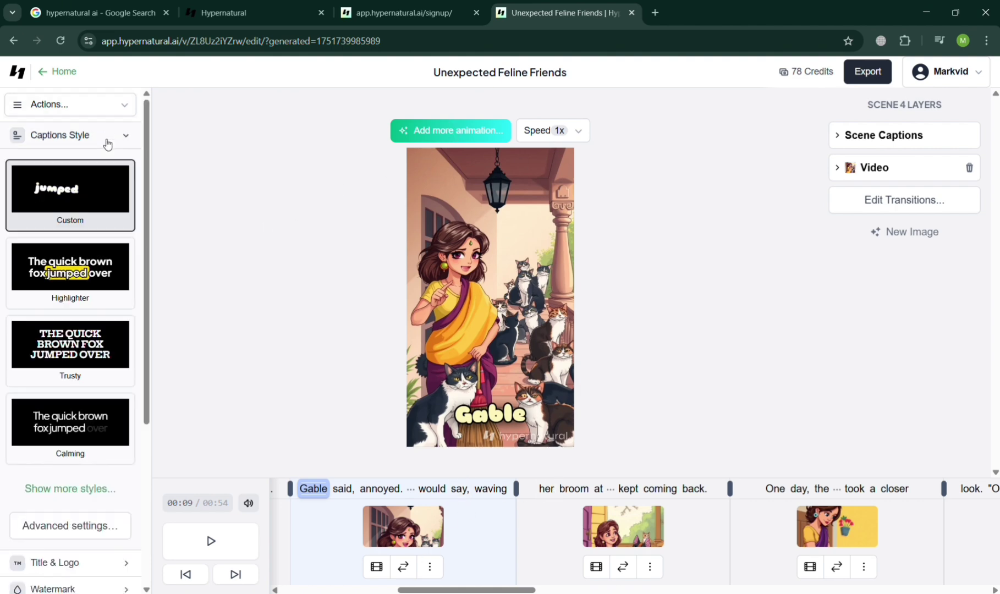
pyautogui.click(98, 296)
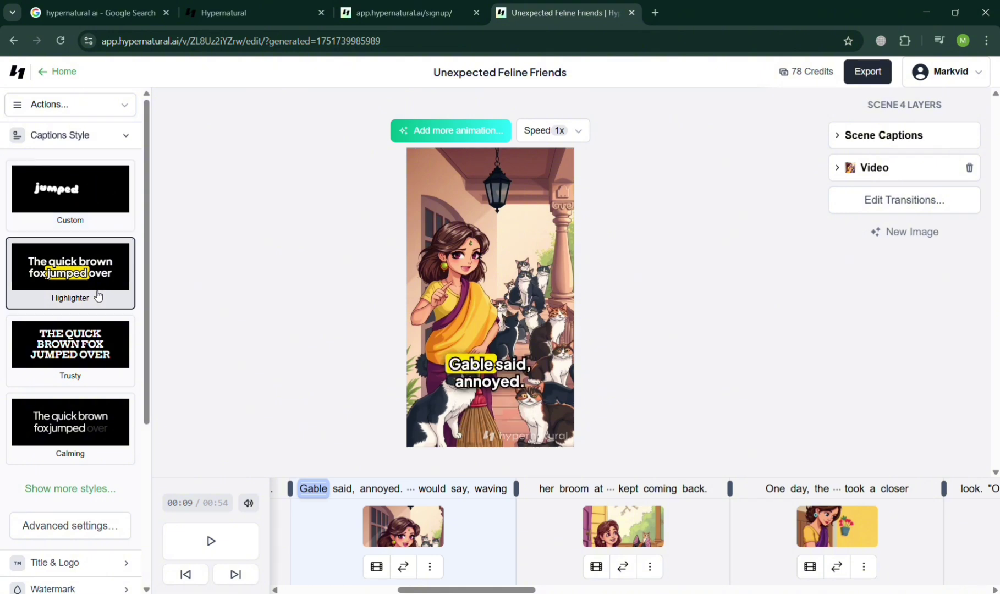
pyautogui.click(88, 365)
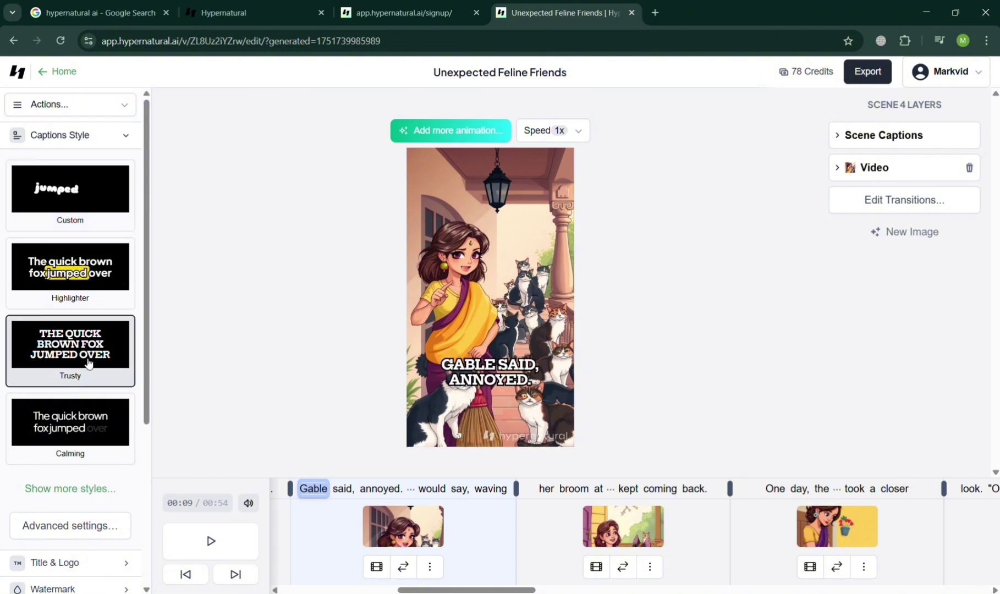
pyautogui.click(78, 428)
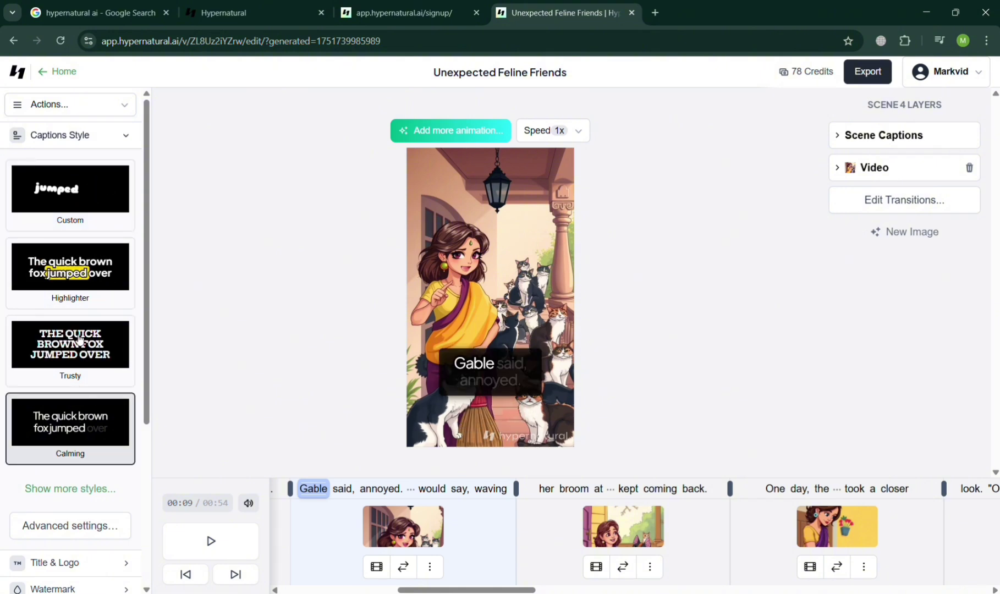
pyautogui.click(105, 270)
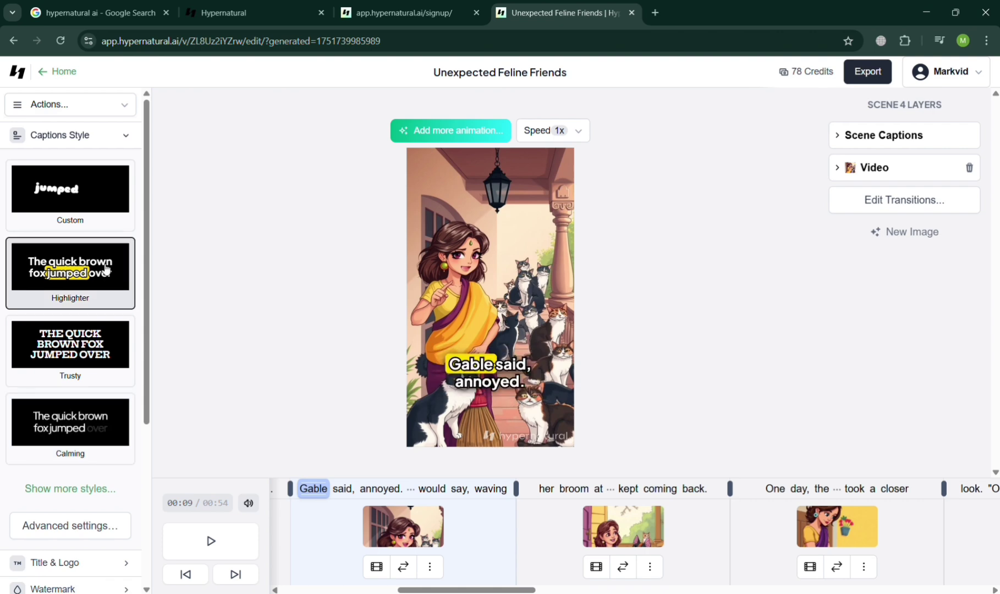
pyautogui.click(214, 542)
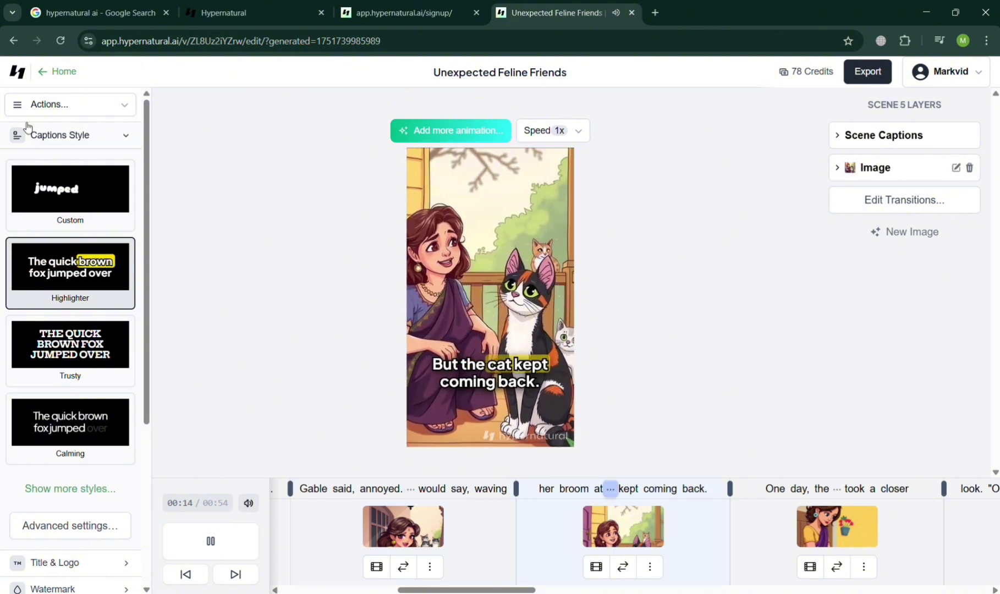
# Collapse the caption styles, glance at the Title & Logo options, and expand the Watermark settings.
pyautogui.click(120, 135)
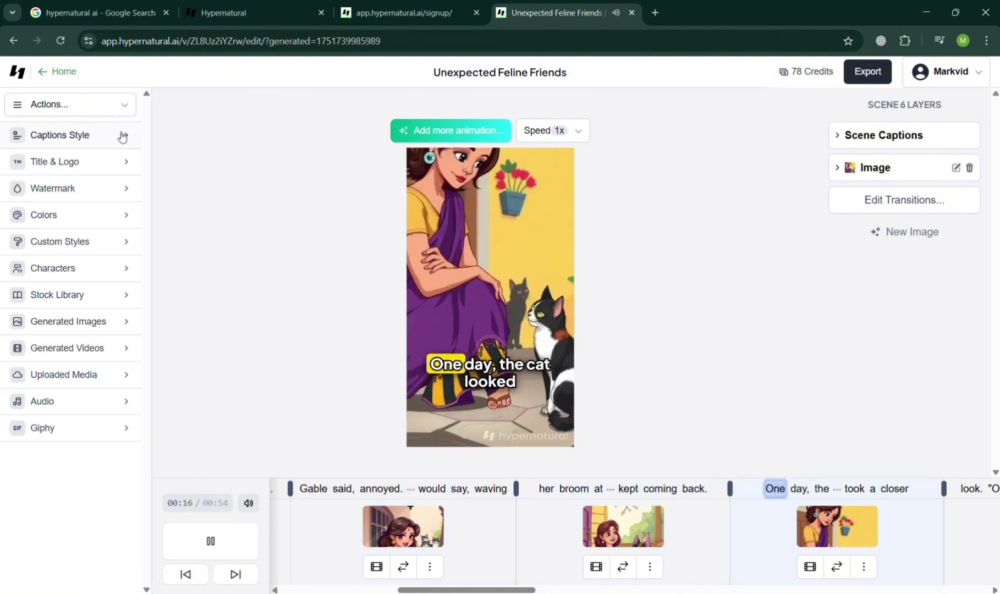
pyautogui.click(88, 165)
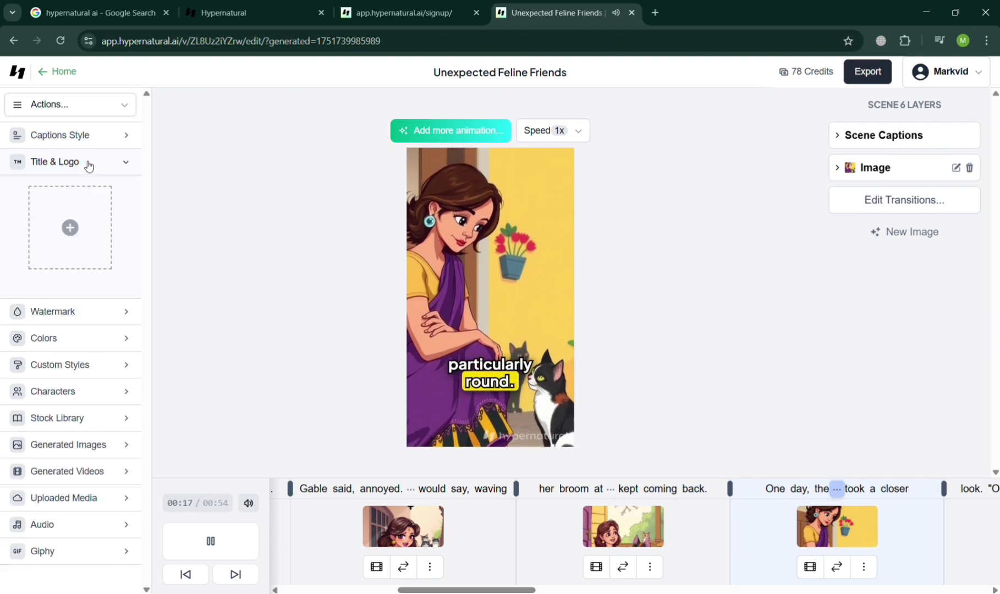
pyautogui.click(140, 163)
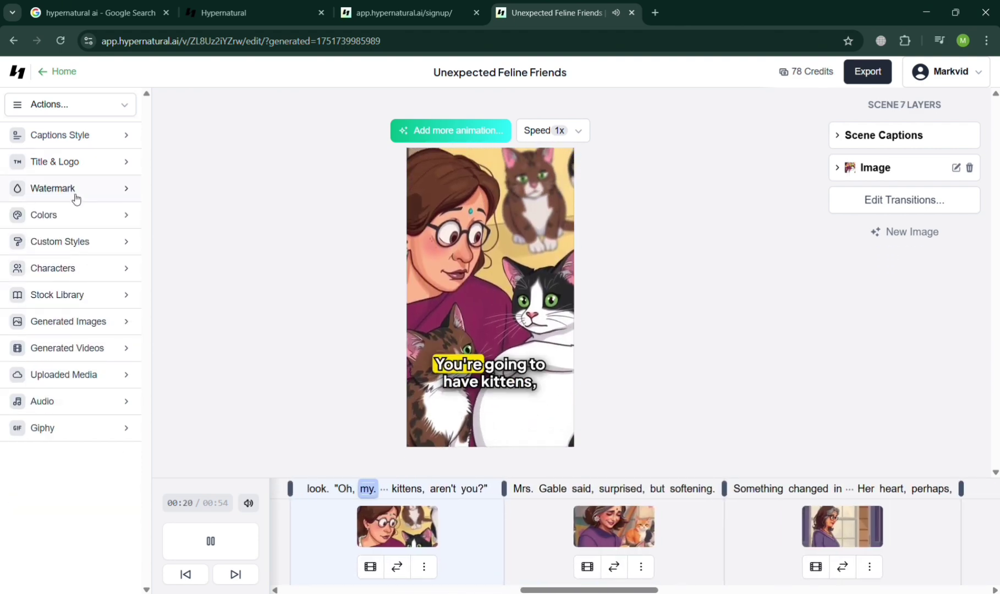
pyautogui.click(76, 192)
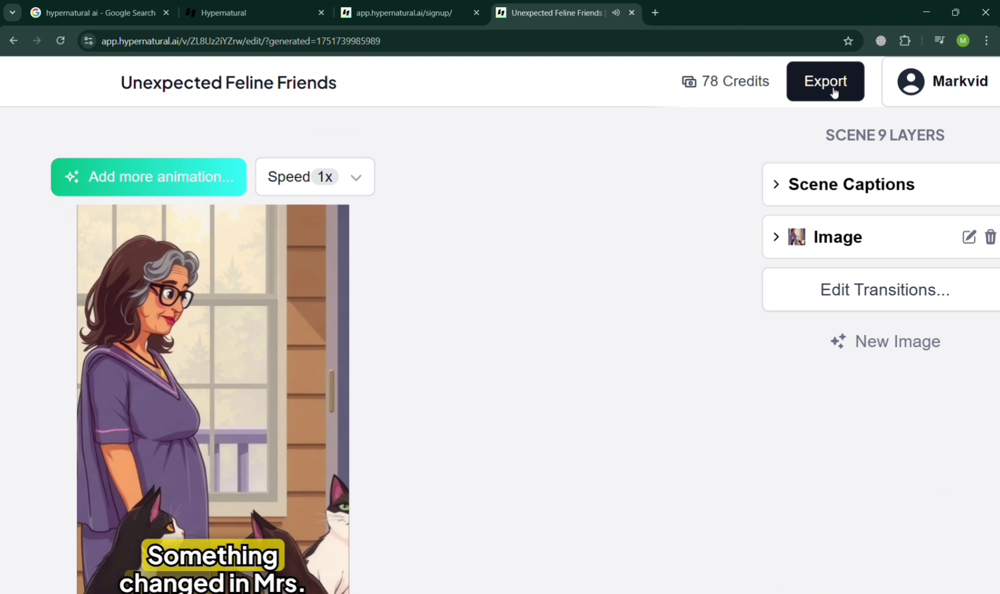
# Open the Share your video export dialog and view the Vertical, Square and Widescreen formats.
pyautogui.click(807, 88)
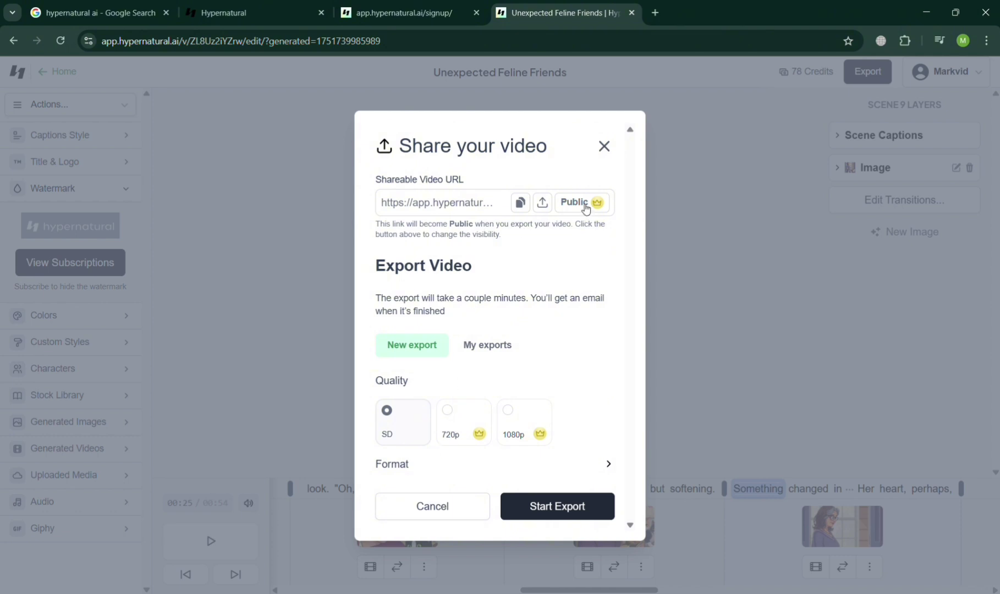
pyautogui.click(609, 466)
pyautogui.scroll(-2, 550, 493)
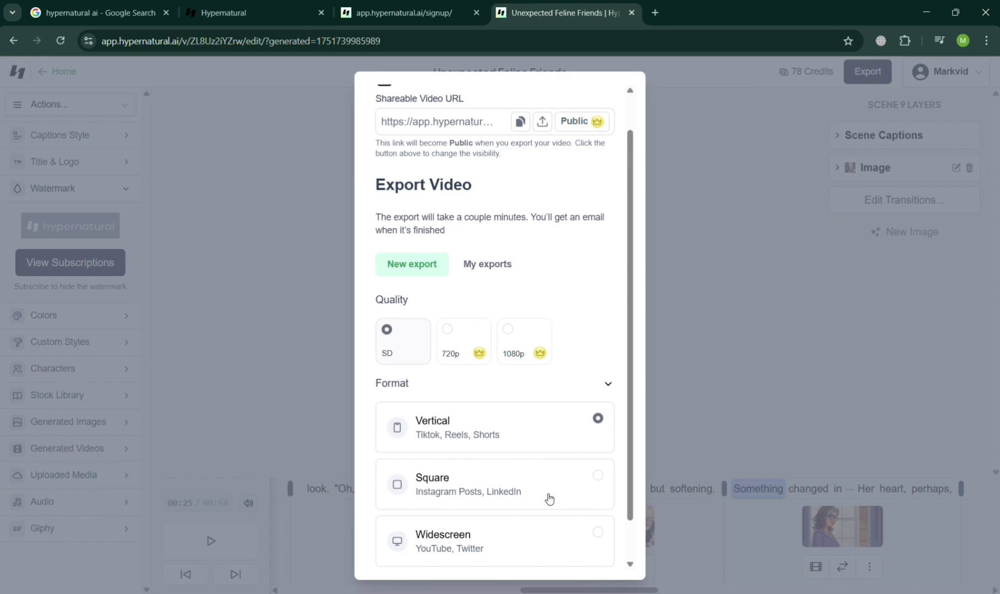
pyautogui.scroll(1, 549, 497)
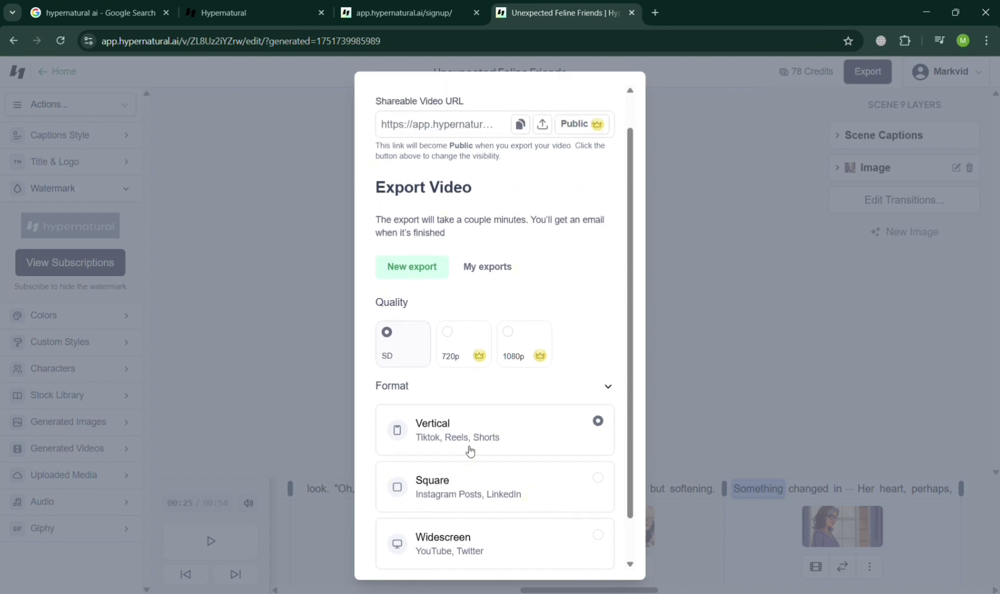
pyautogui.scroll(1, 583, 455)
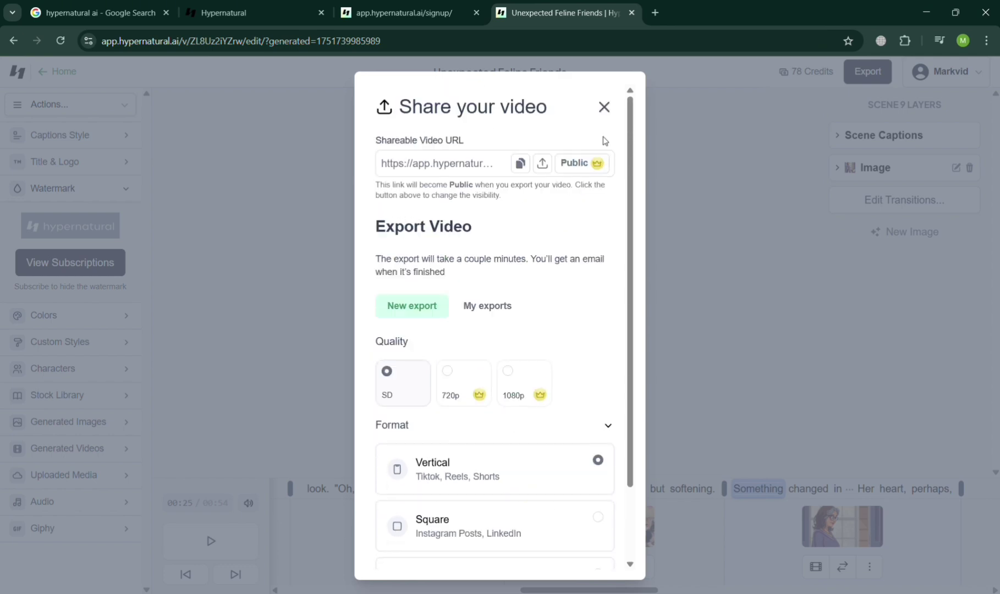
# Close the Share dialog, jump playback to the word 'look.' in scene 7, and return to Home.
pyautogui.click(605, 107)
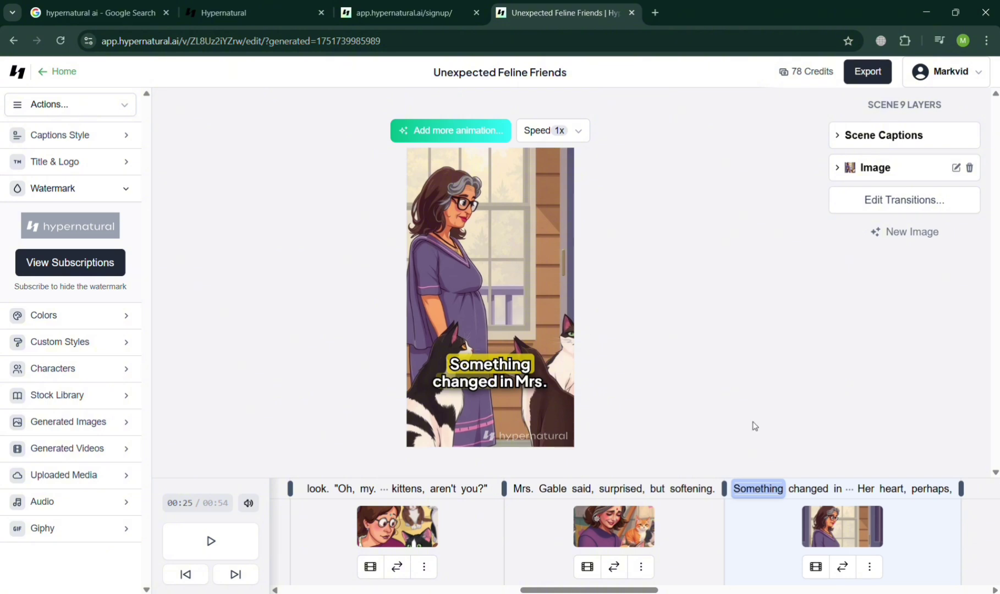
pyautogui.click(319, 492)
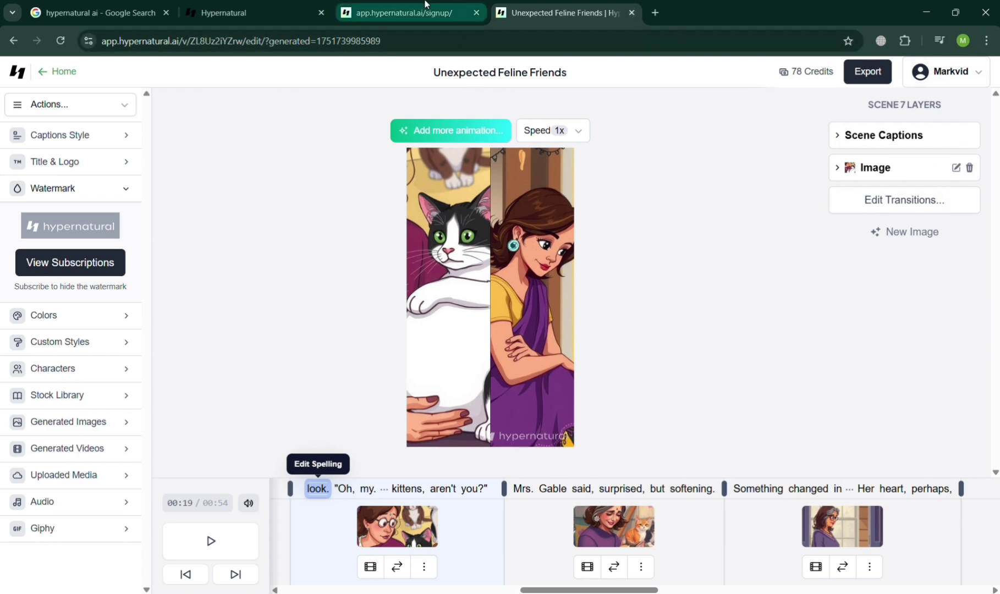
pyautogui.click(407, 13)
pyautogui.click(597, 4)
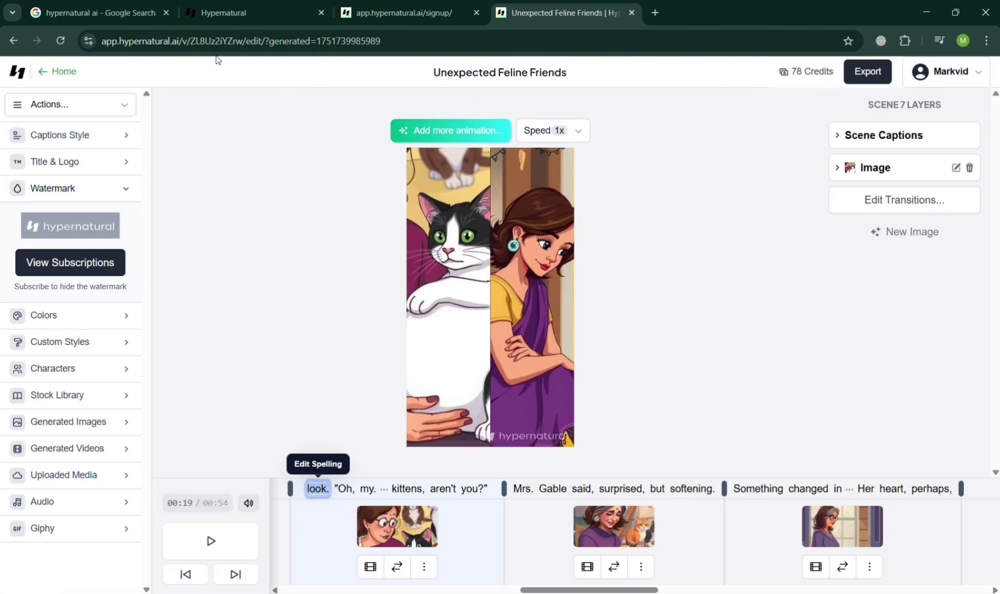
pyautogui.click(46, 77)
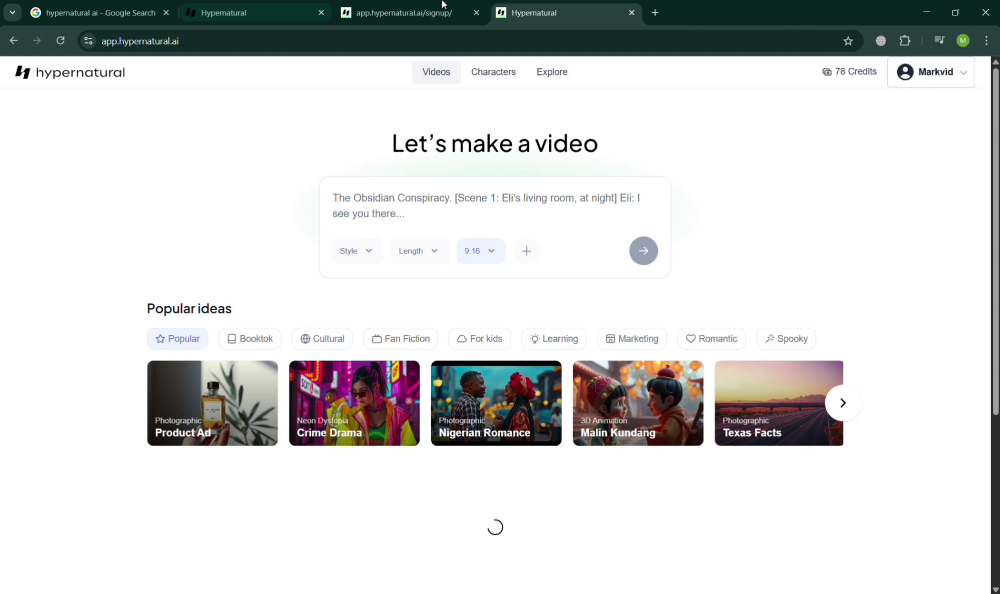
# Browse the preset Characters Library, open and close the New Character form, then go to Explore.
pyautogui.click(498, 79)
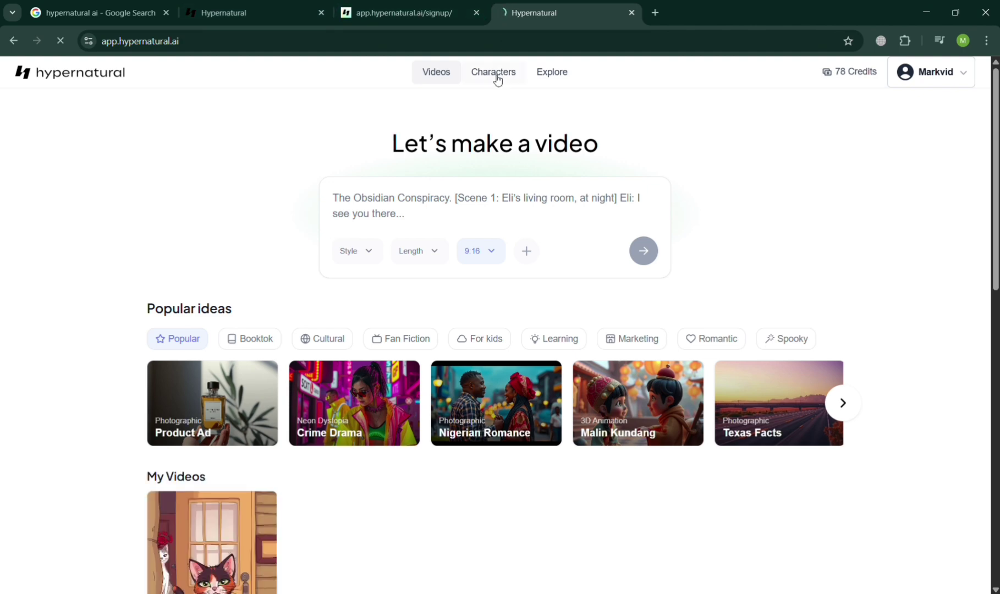
pyautogui.scroll(-6, 400, 543)
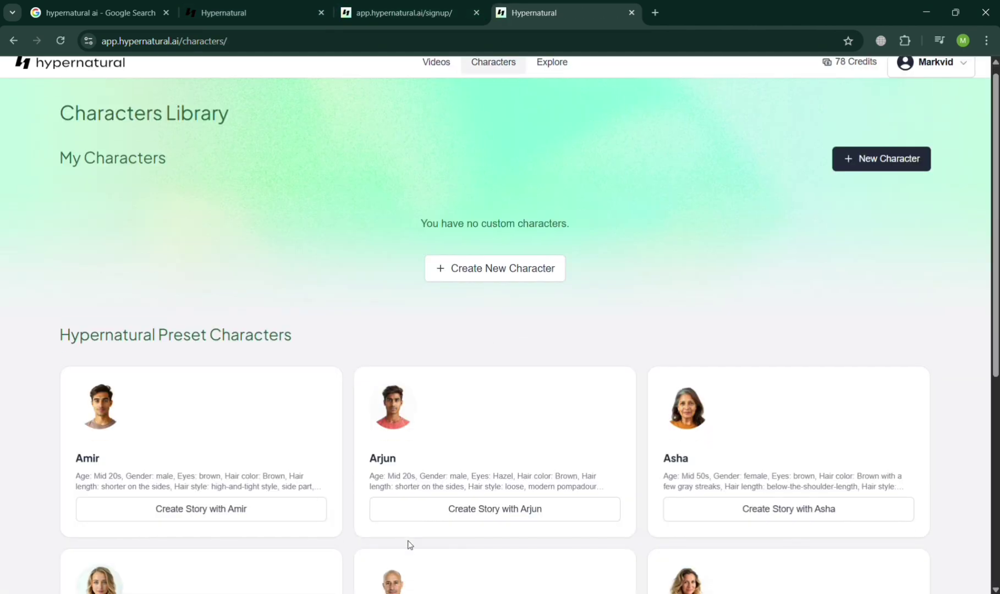
pyautogui.scroll(6, 413, 546)
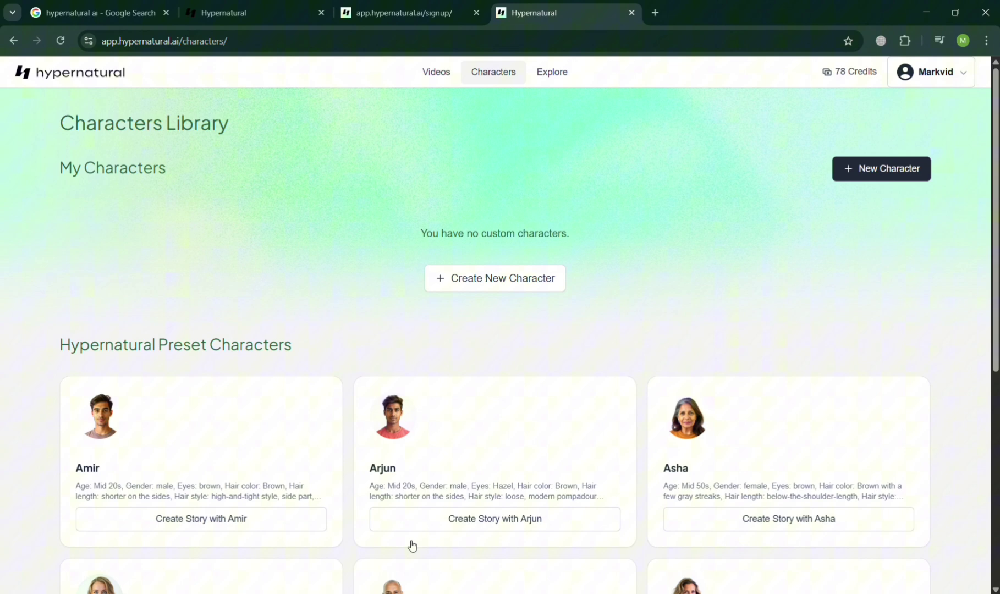
pyautogui.click(539, 278)
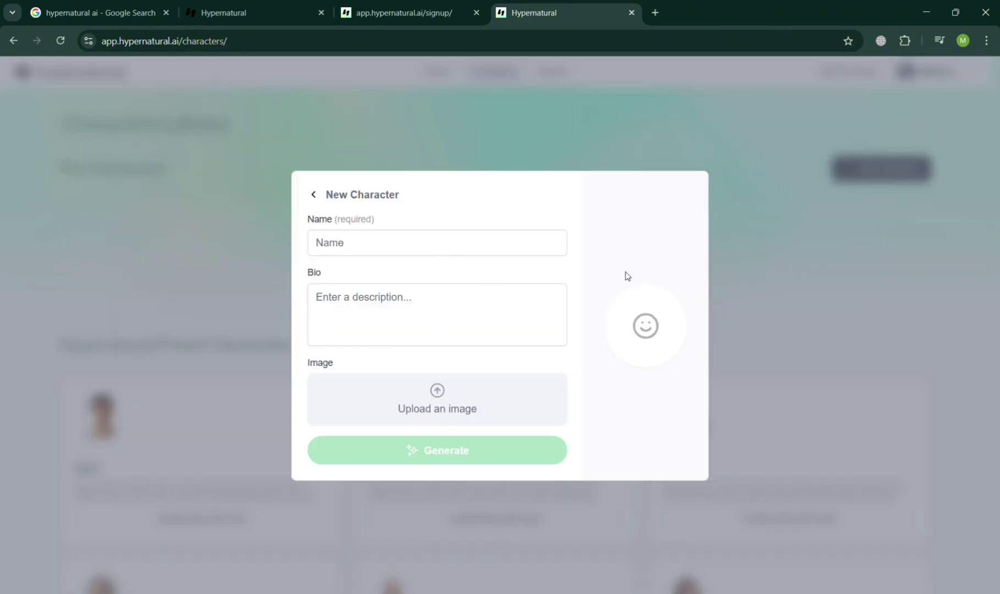
pyautogui.click(314, 196)
pyautogui.click(545, 68)
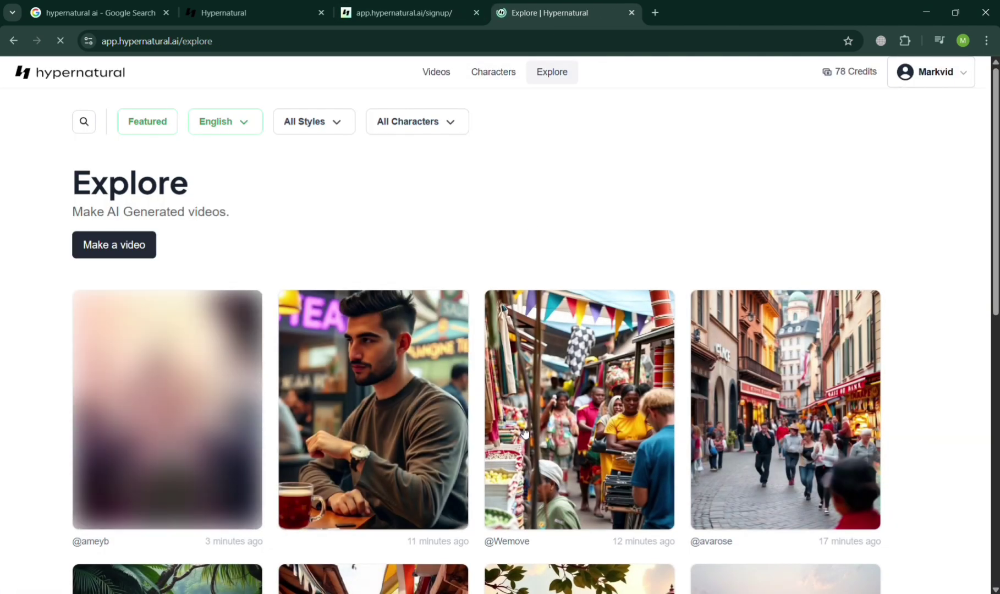
# Scroll the Explore gallery and open the All Styles and All Characters filter dropdowns.
pyautogui.scroll(-8, 572, 438)
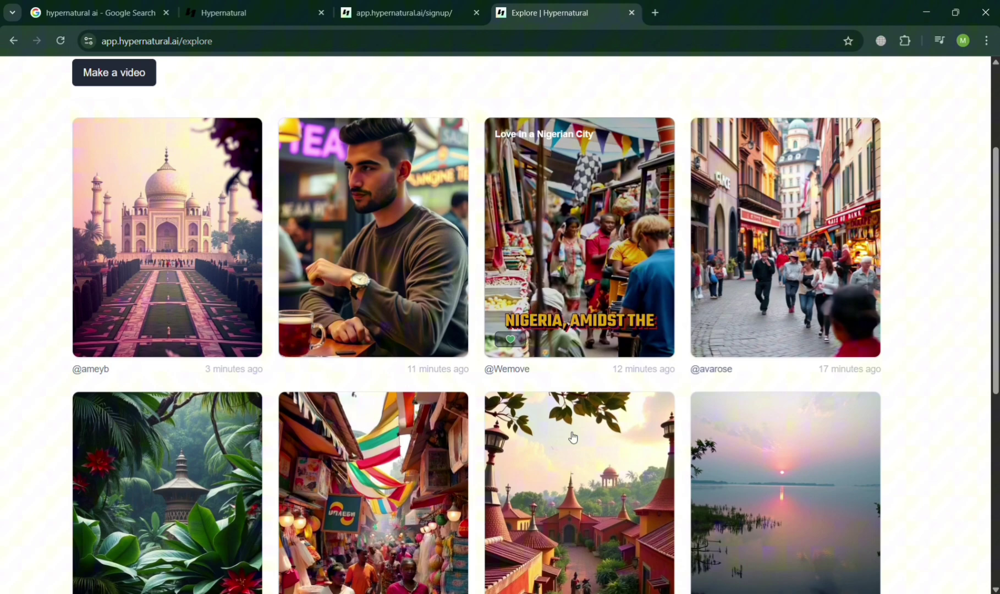
pyautogui.scroll(-3, 388, 487)
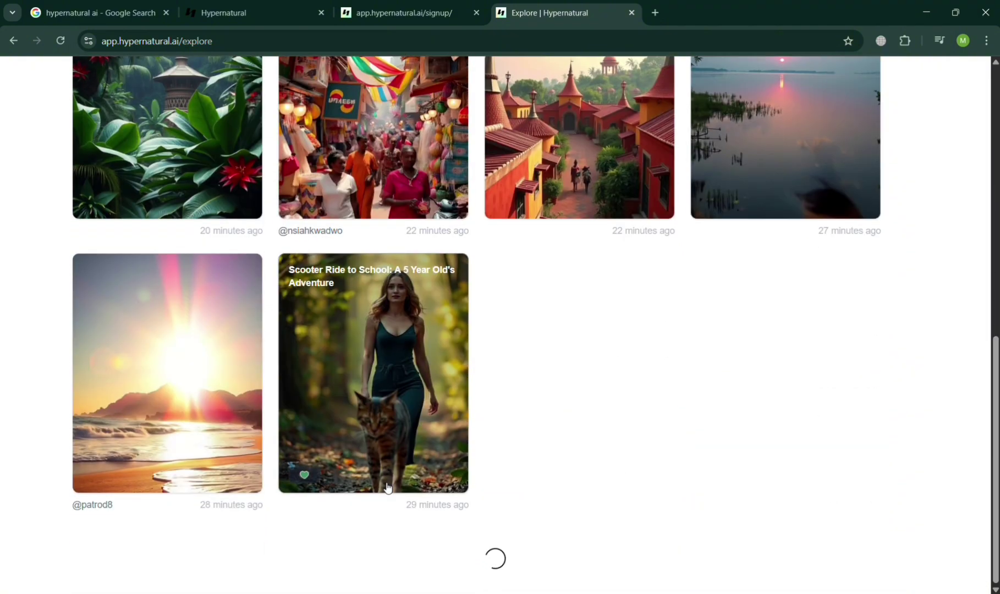
pyautogui.scroll(10, 388, 487)
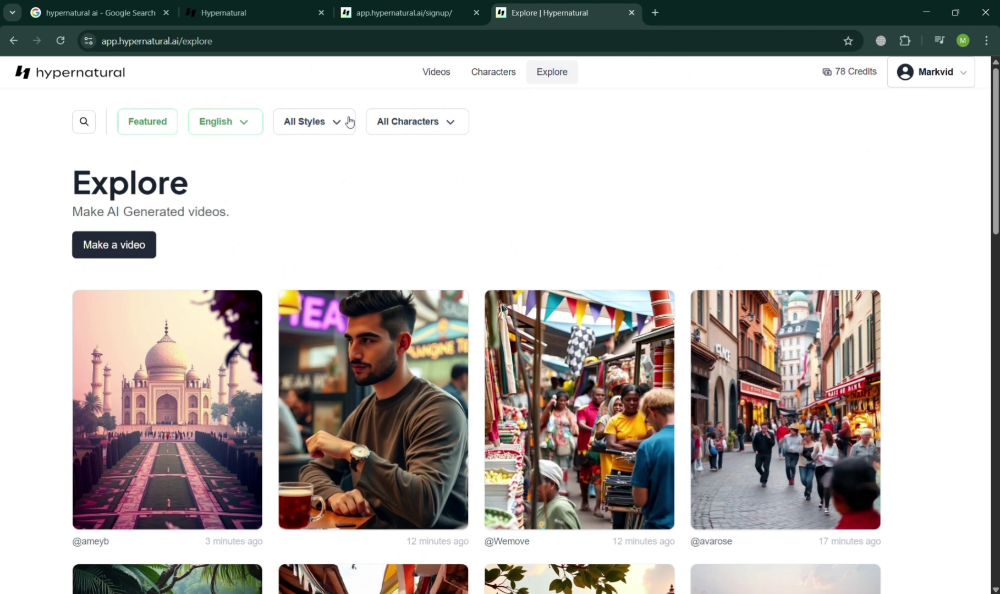
pyautogui.click(349, 122)
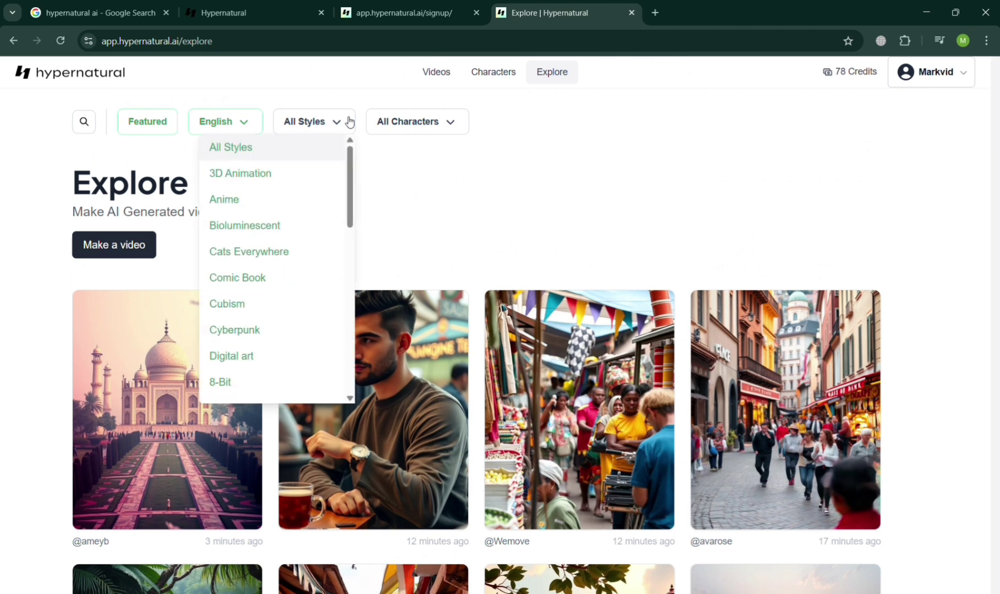
pyautogui.click(427, 122)
pyautogui.click(429, 122)
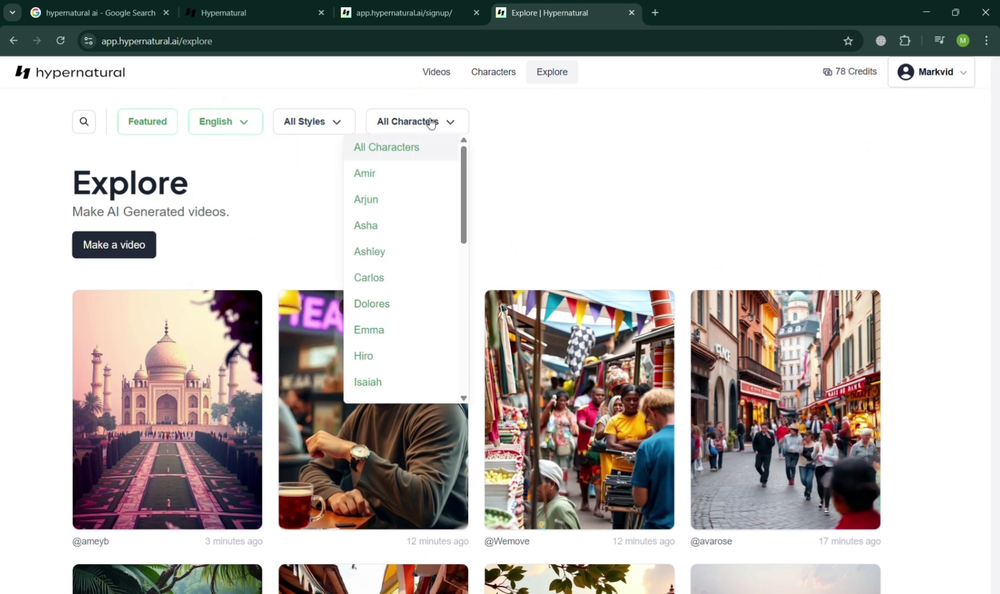